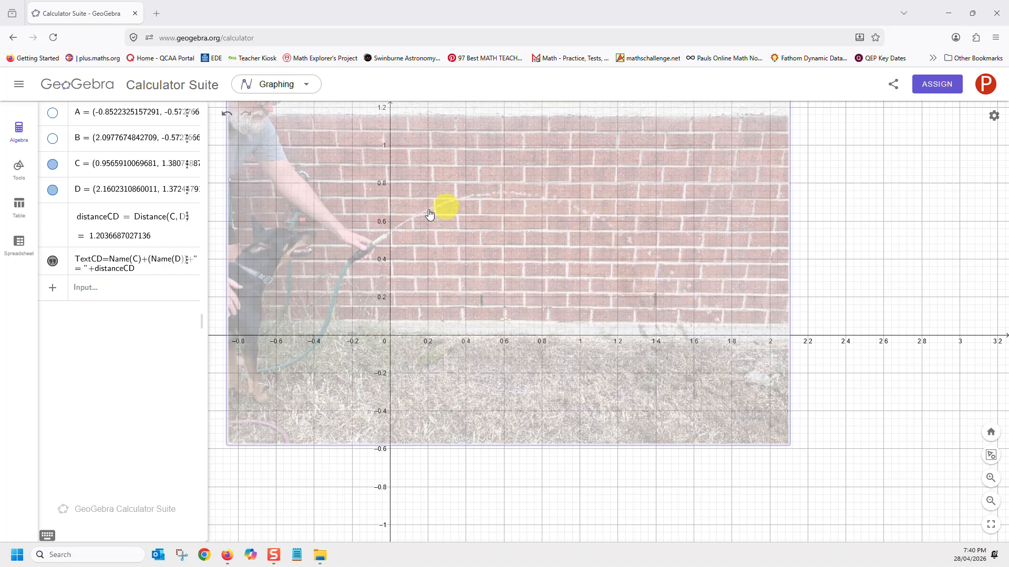
Step: Place seven points along the water stream in the photo, from the vertical axis near the nozzle to about x = 0.97
click(21, 167)
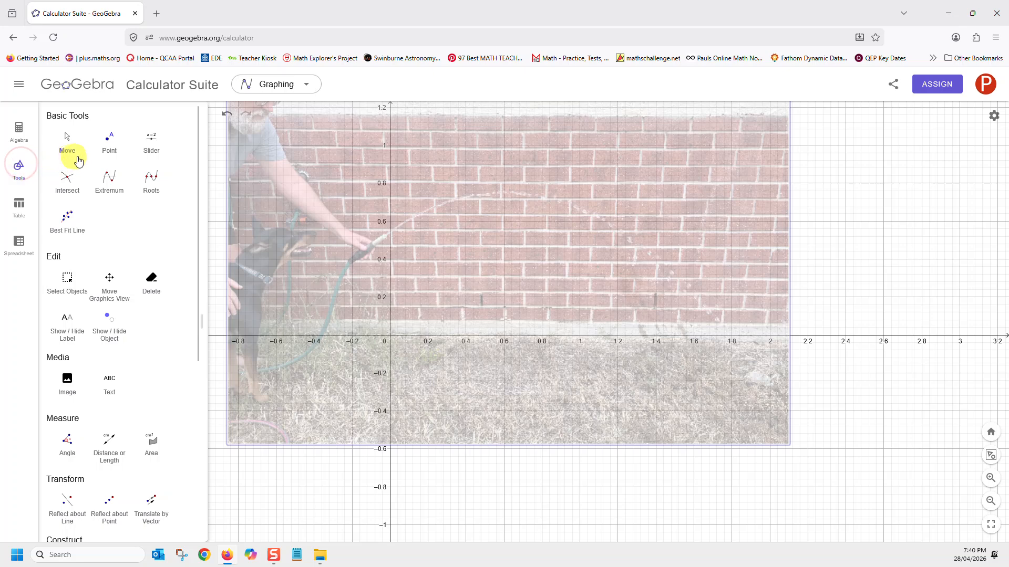
click(110, 141)
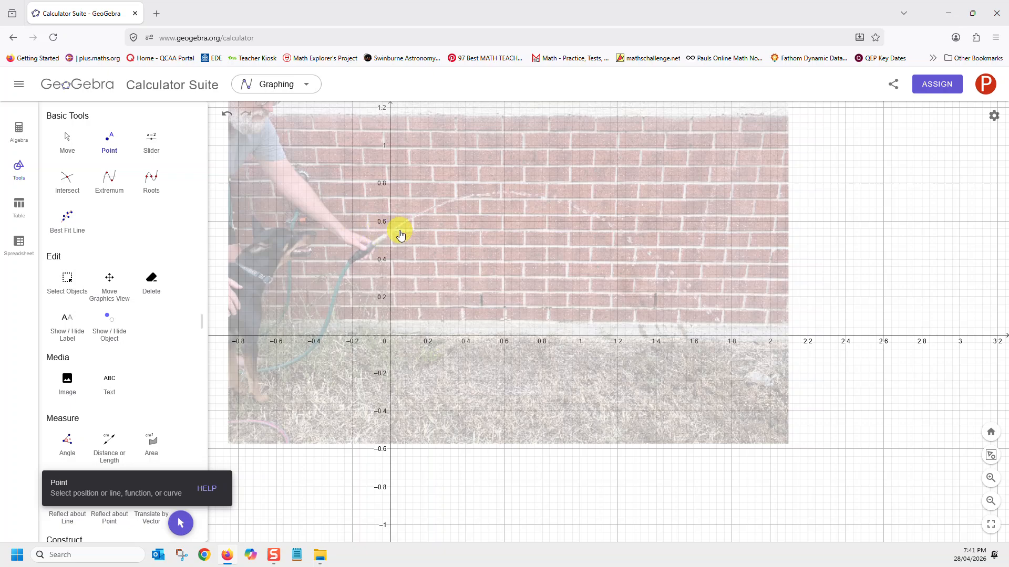
scroll(399, 231, up, 5)
scroll(399, 234, up, 5)
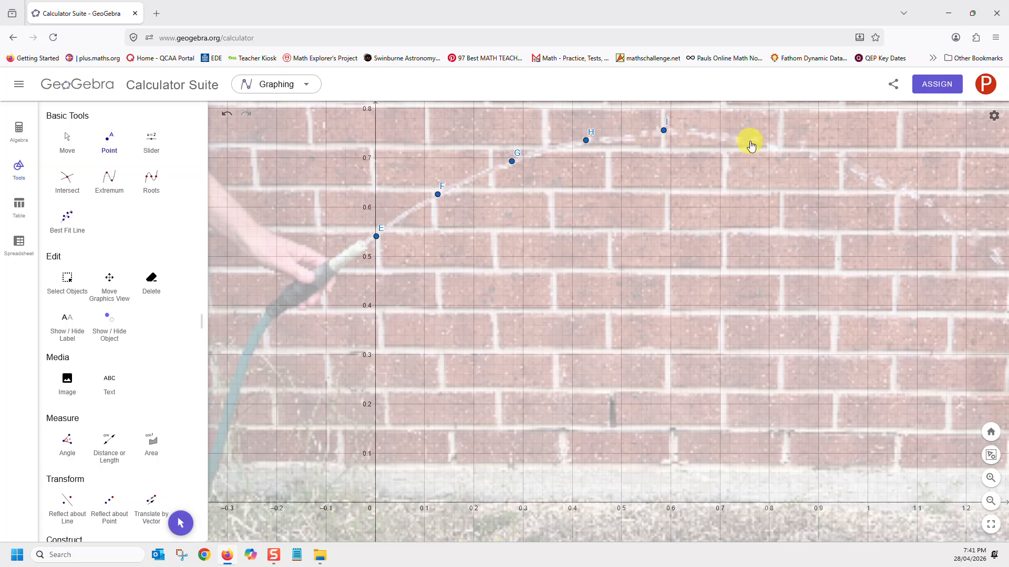
click(852, 181)
Step: Add three points down the falling part of the water stream at about (1.18, 0.56), (1.43, 0.37) and (1.64, 0.18)
scroll(844, 236, down, 5)
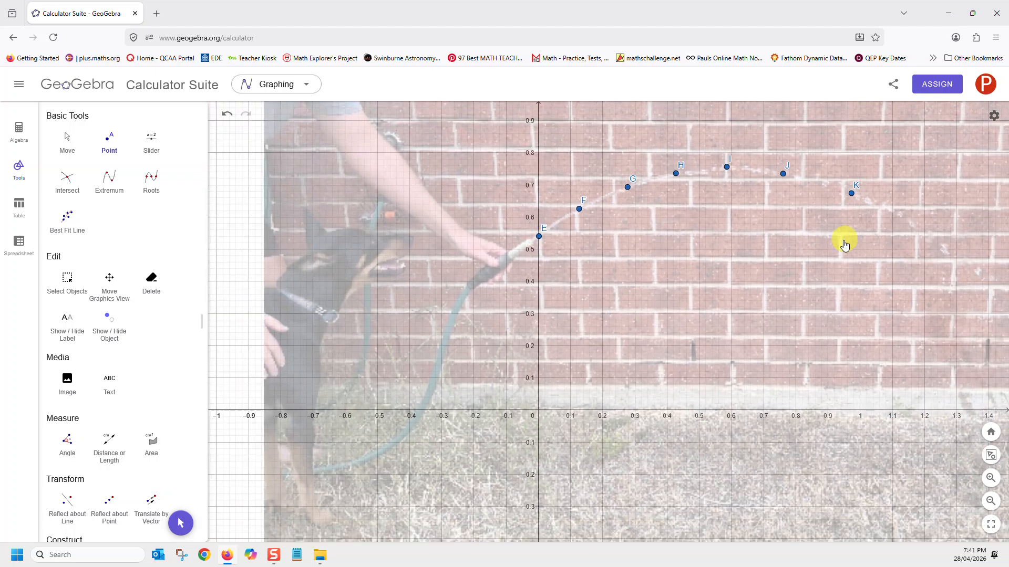
scroll(835, 259, down, 3)
drag(916, 484, 825, 493)
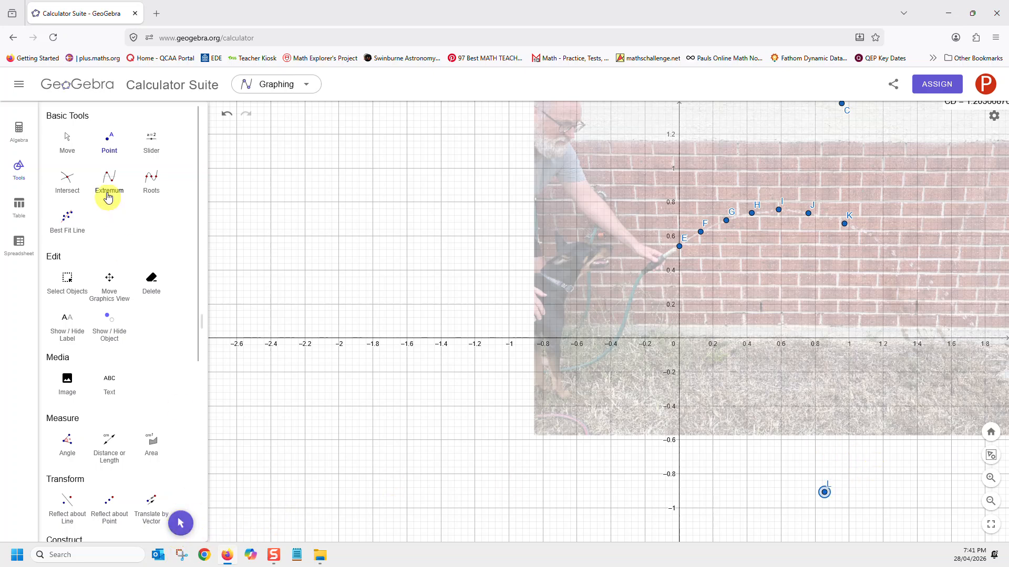
click(68, 138)
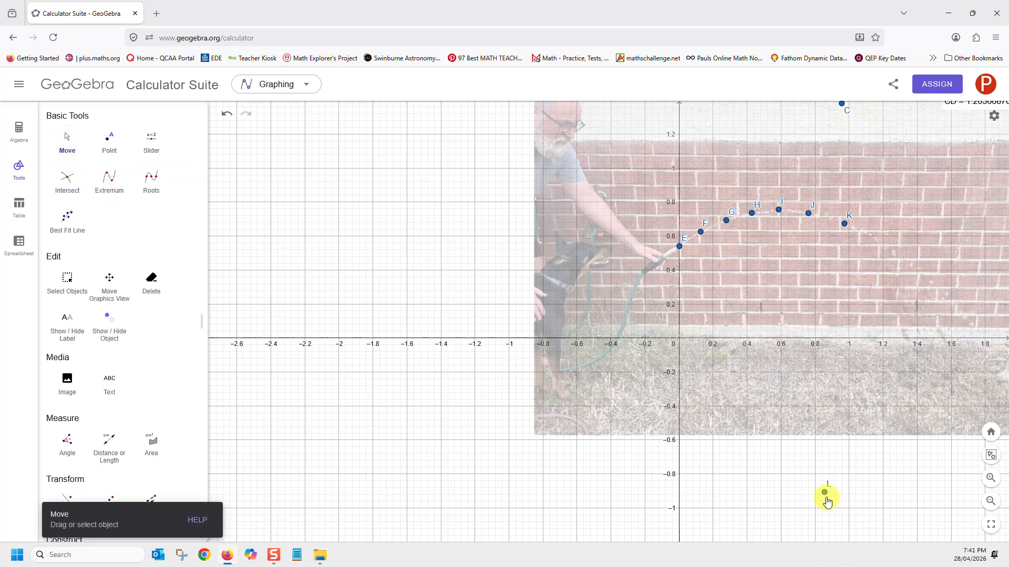
drag(824, 492, 880, 248)
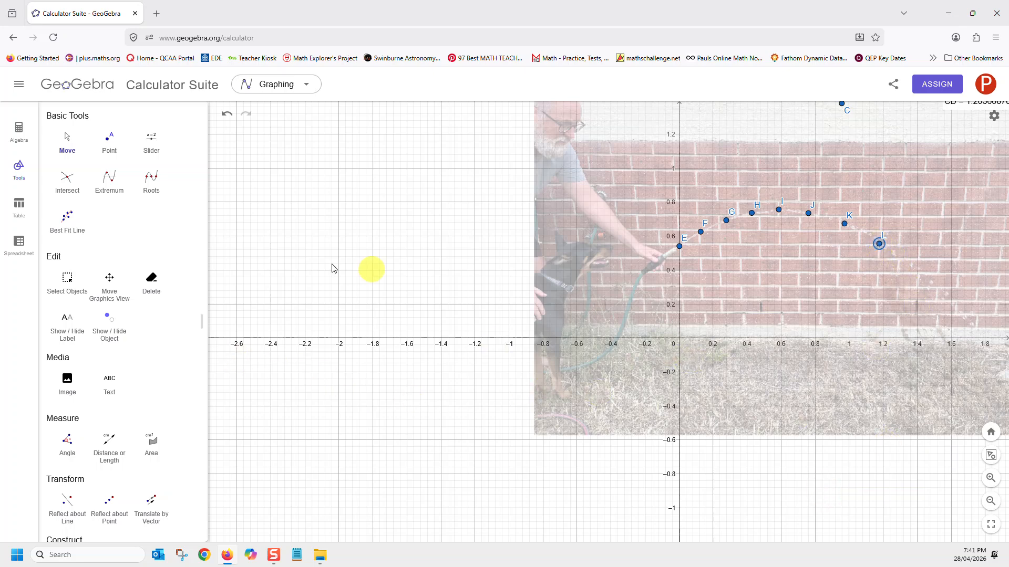
click(108, 140)
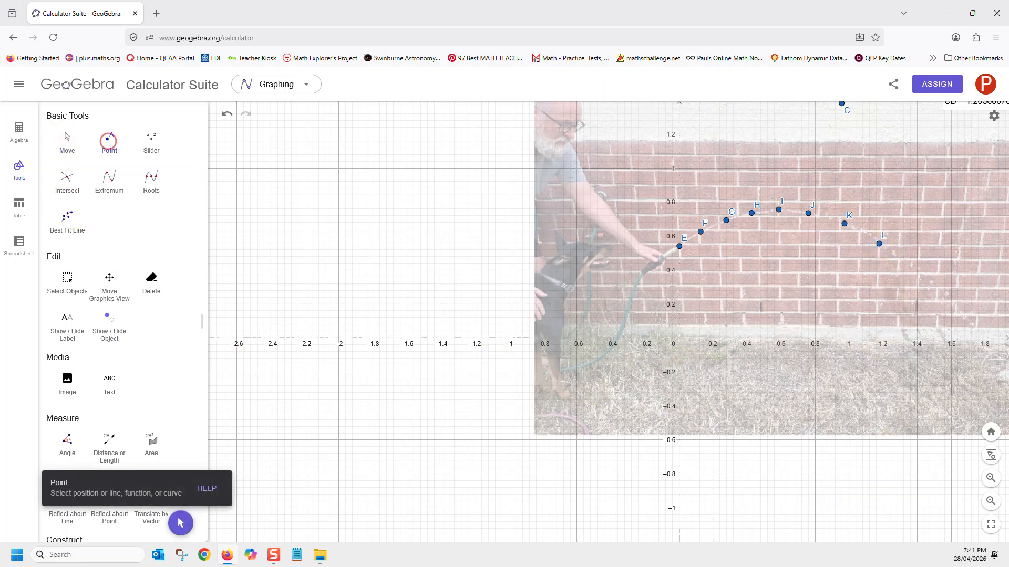
click(923, 275)
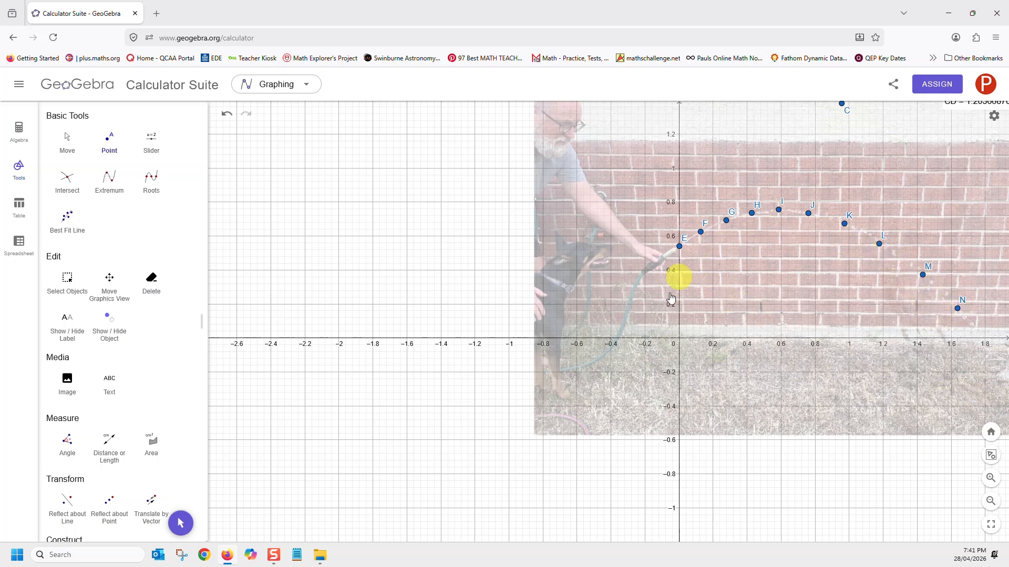
Step: Move point E onto the centre of the water stream near the nozzle, at about (0.008, 0.549)
click(69, 140)
drag(832, 466, 605, 495)
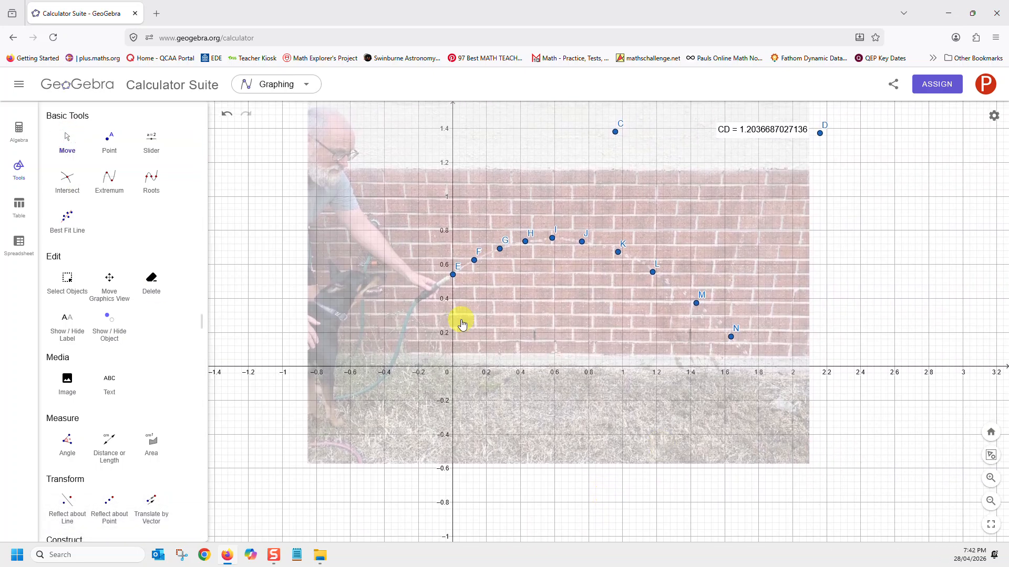
scroll(442, 277, up, 5)
scroll(464, 272, up, 10)
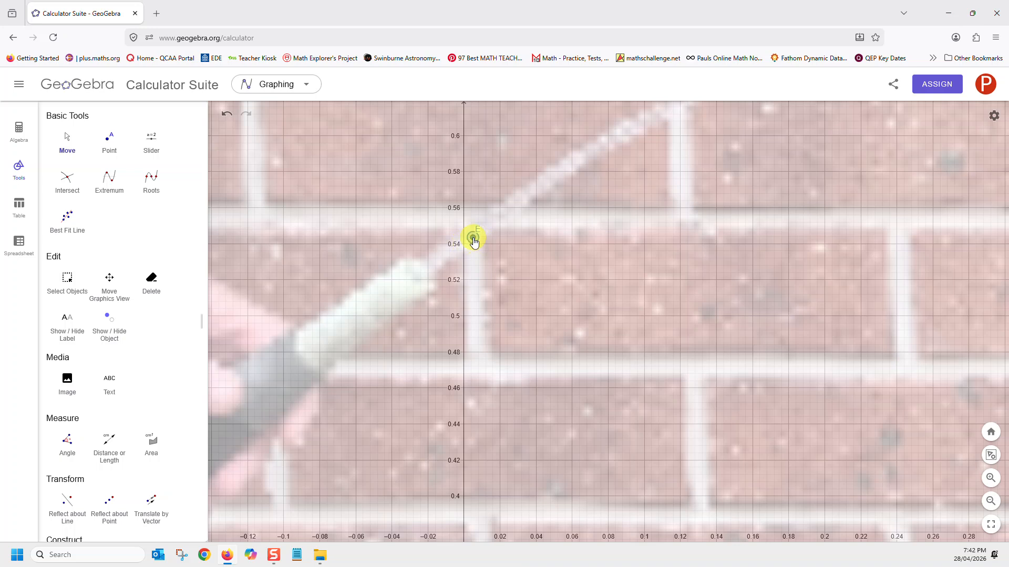
drag(477, 234, 480, 233)
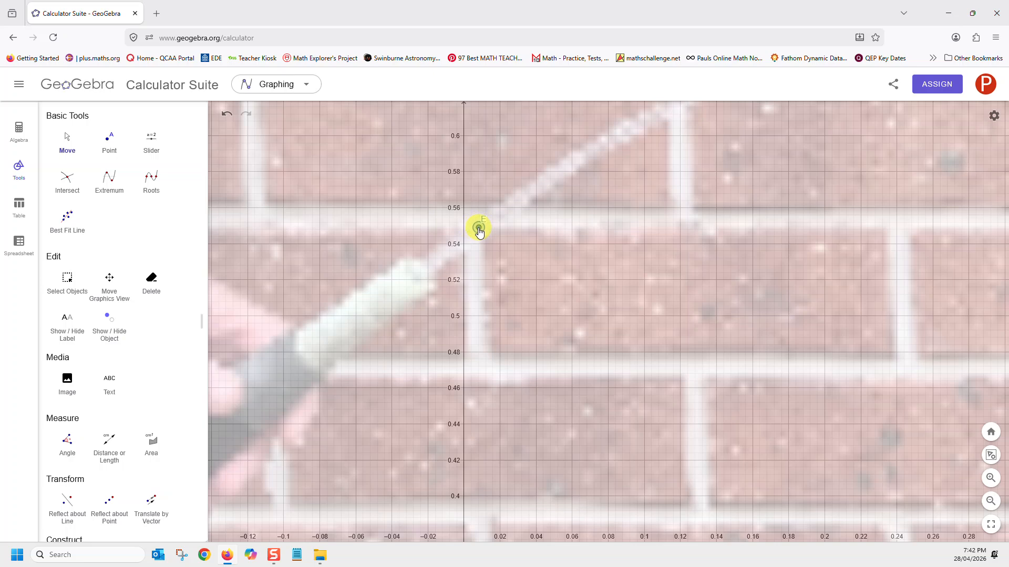
Step: Move point F onto the centre of the water stream, at about (0.129, 0.624)
scroll(605, 234, down, 5)
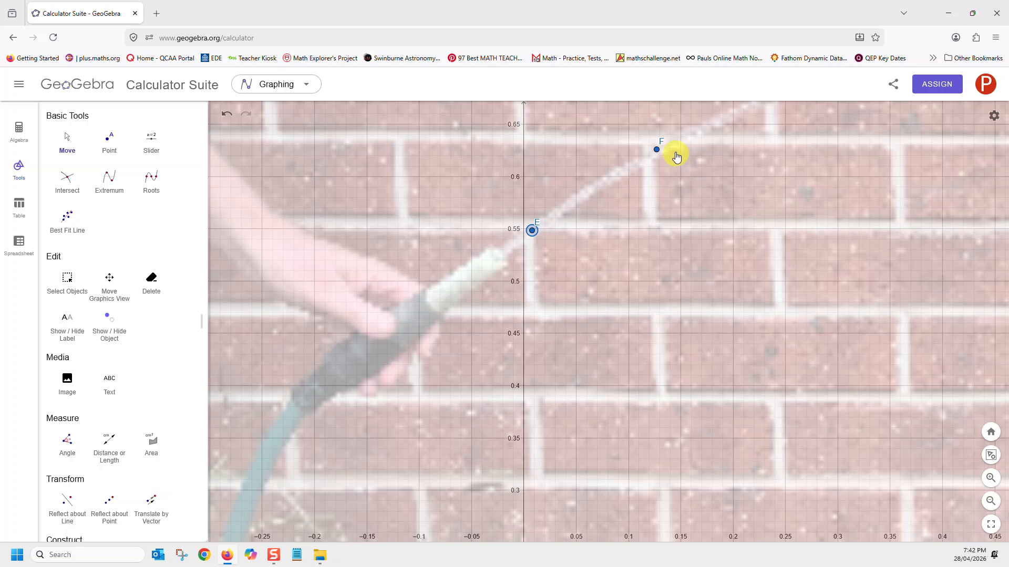
scroll(676, 155, up, 6)
scroll(659, 157, up, 5)
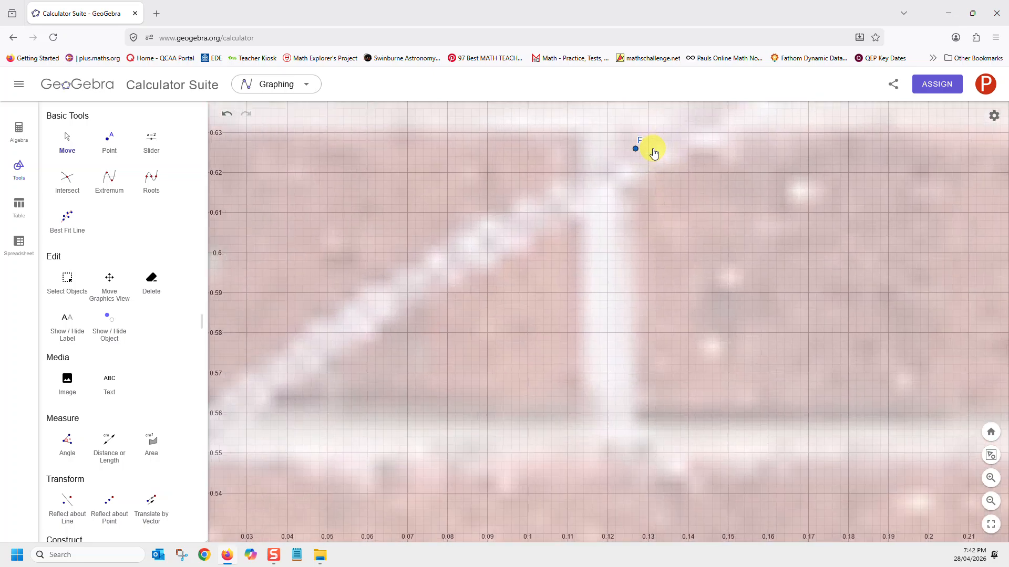
drag(638, 153, 644, 163)
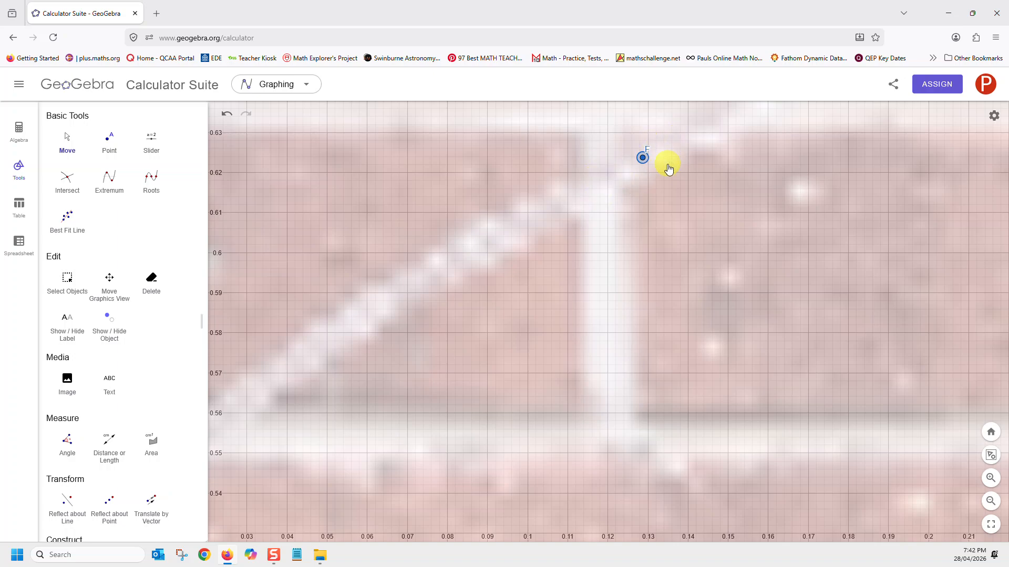
Step: Examine point G up close and check how the whole set of points follows the water stream
scroll(668, 168, down, 10)
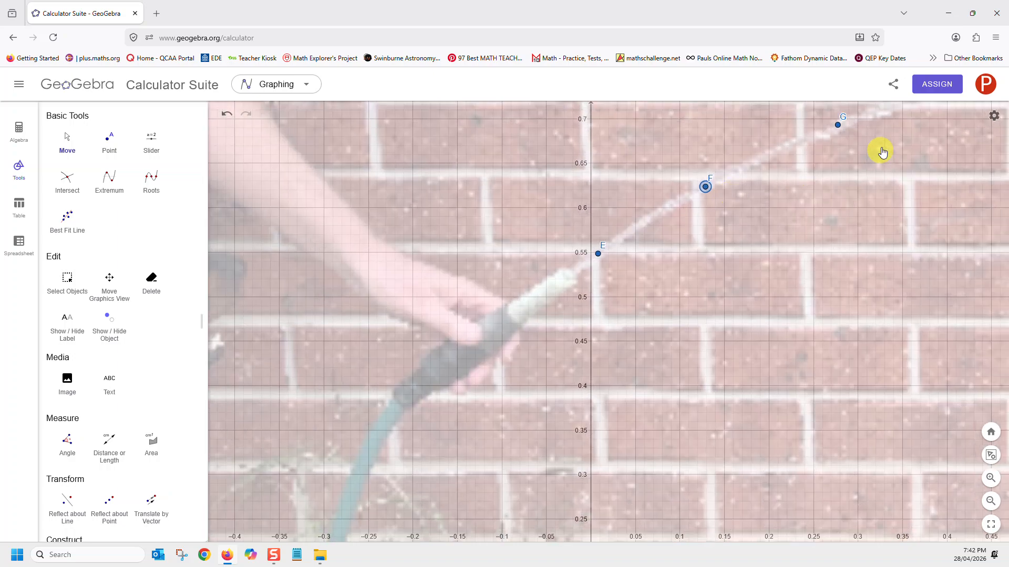
scroll(874, 124, up, 10)
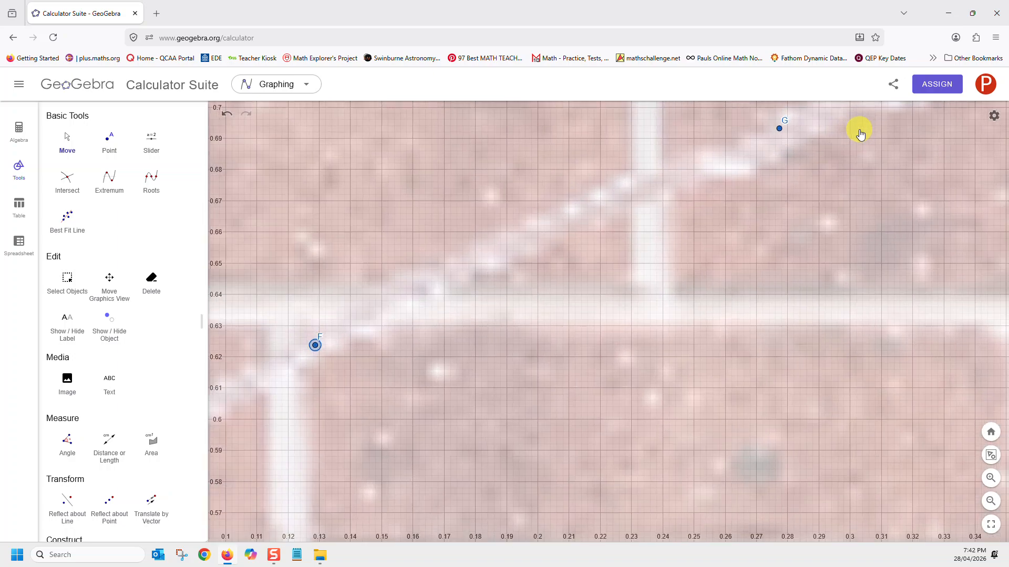
scroll(893, 157, down, 6)
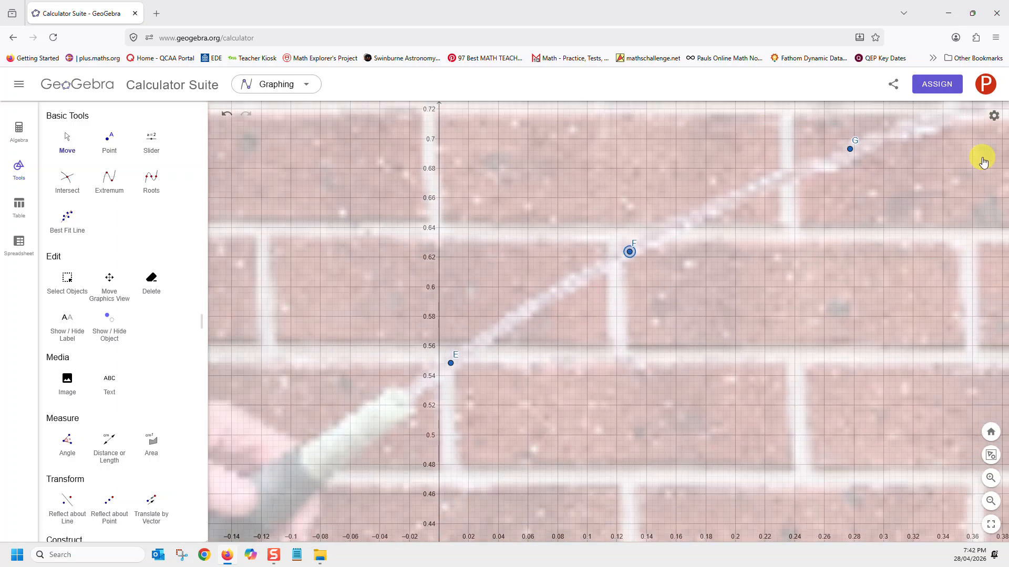
scroll(983, 163, down, 5)
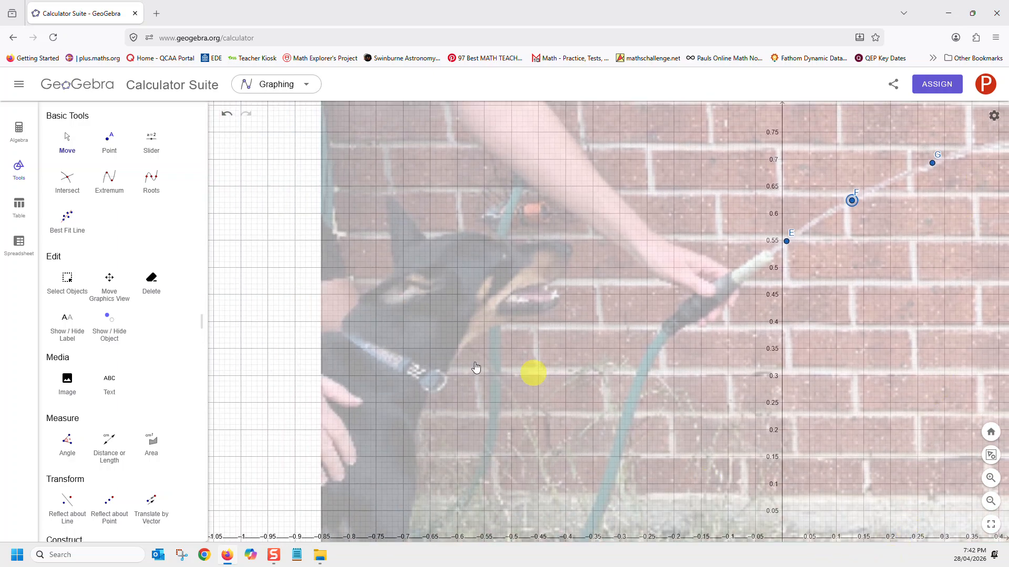
scroll(270, 378, down, 8)
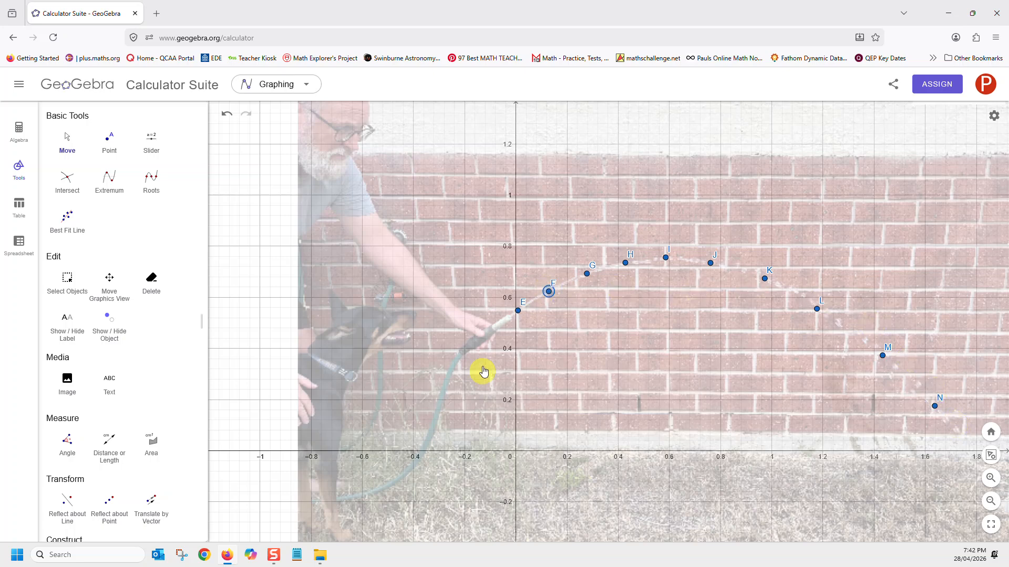
scroll(608, 401, down, 3)
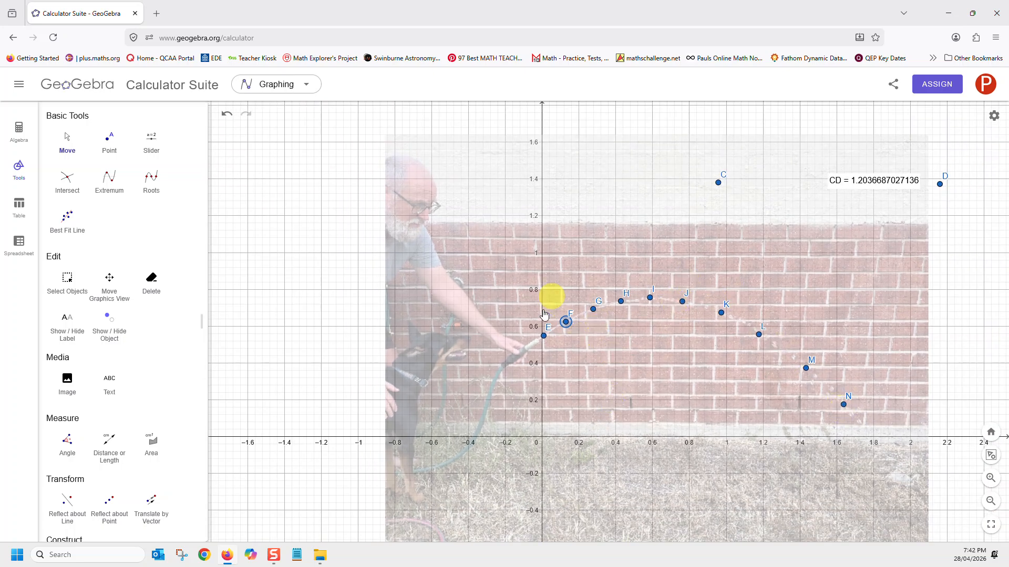
drag(317, 337, 289, 253)
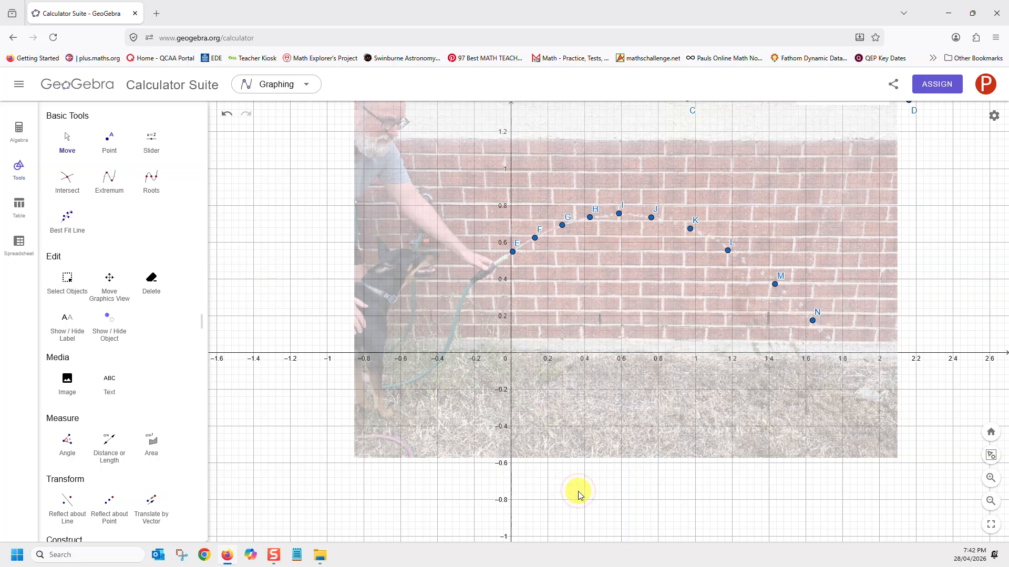
Step: Hide points C and D and the CD distance text from the graph
click(20, 135)
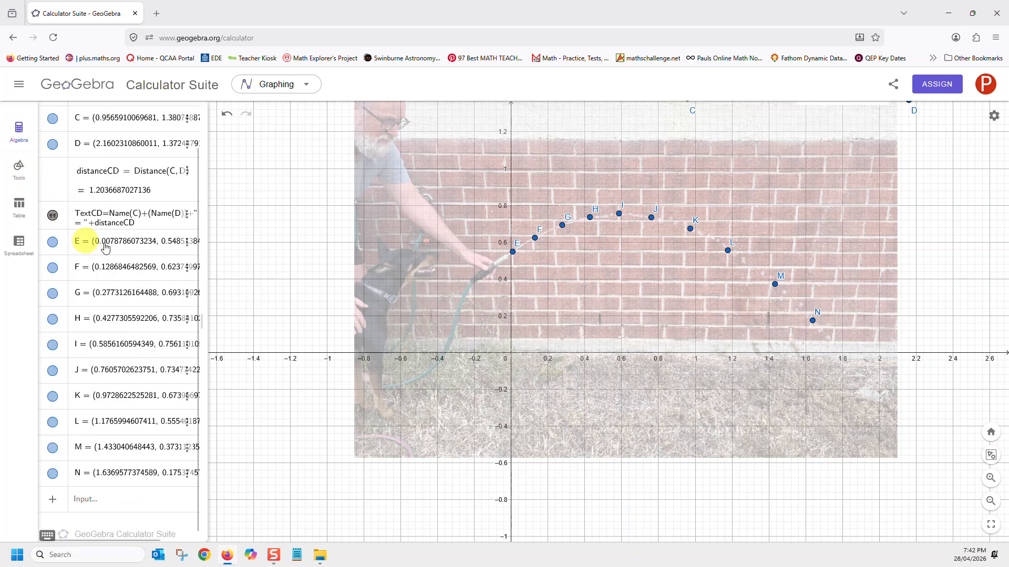
scroll(97, 179, up, 2)
scroll(126, 336, down, 2)
scroll(124, 288, up, 2)
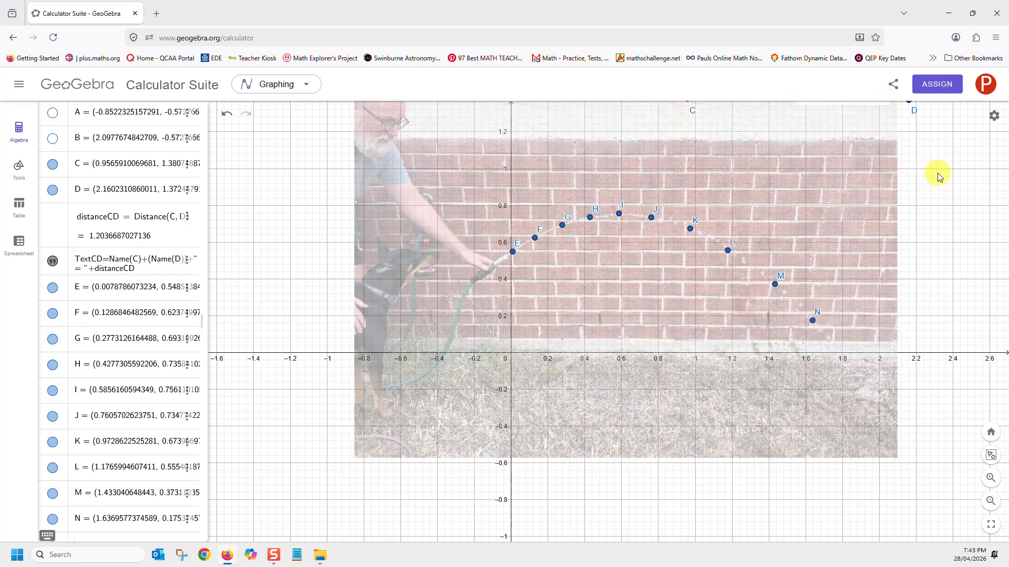
scroll(937, 174, down, 3)
scroll(843, 138, up, 1)
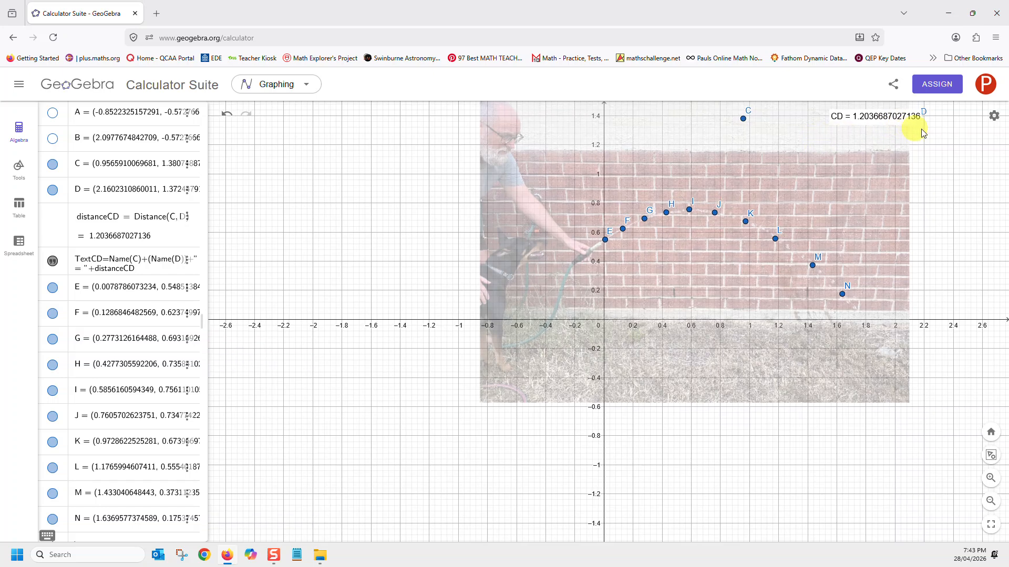
click(53, 166)
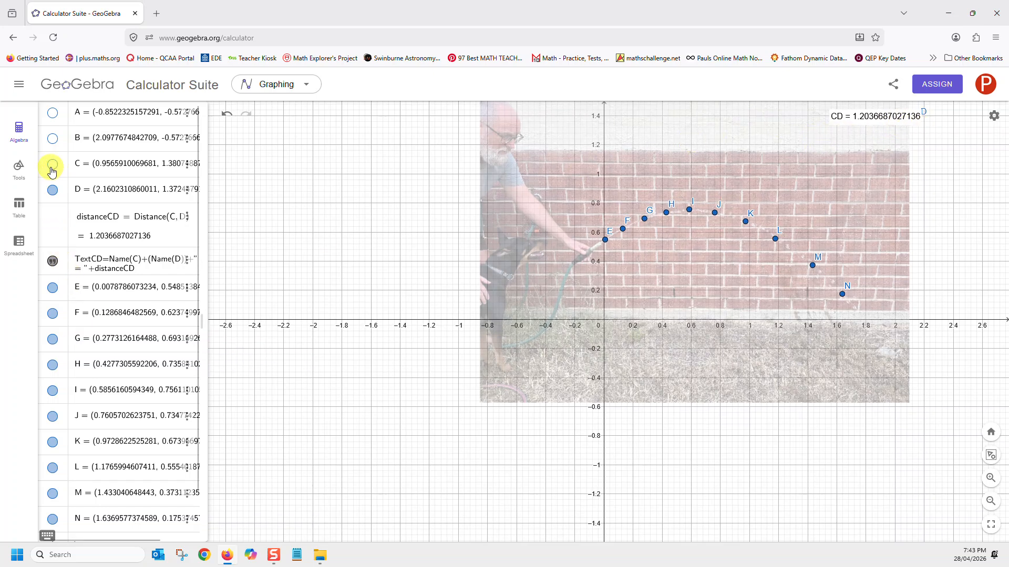
click(52, 192)
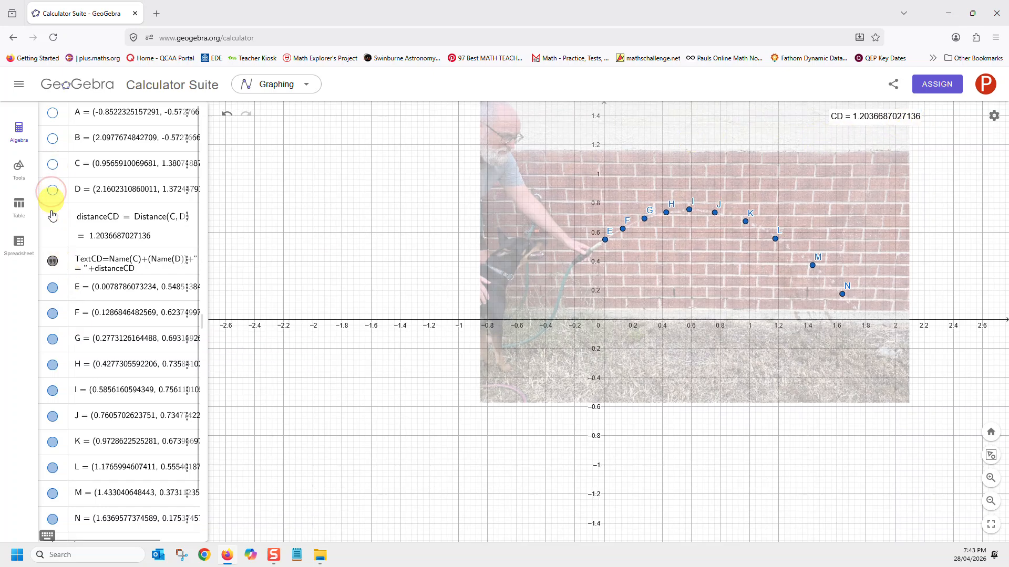
click(53, 262)
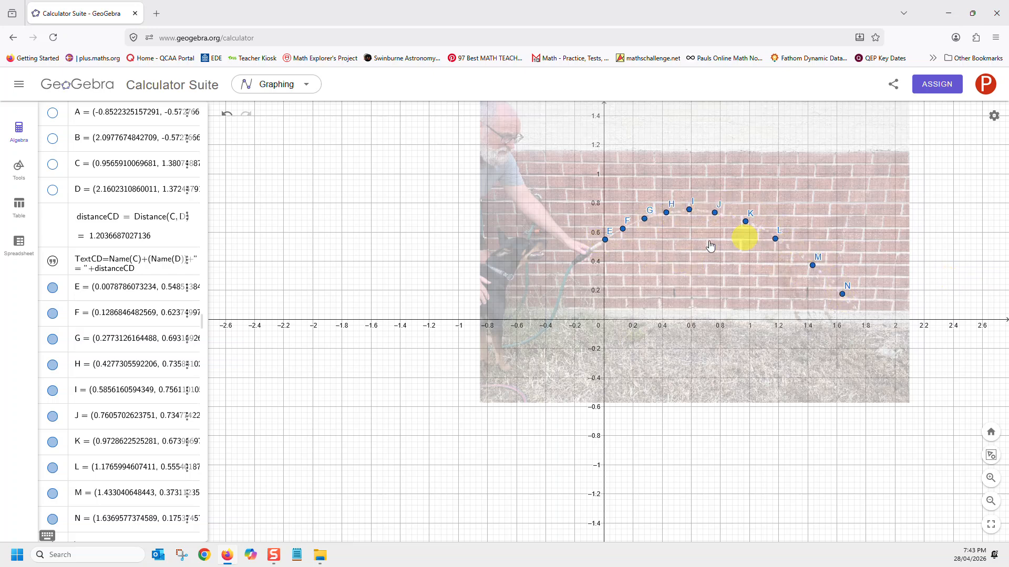
Step: Create a list of the stream points, L1 = {E, F, G, H, I, J, K, L, M, N}
scroll(121, 412, down, 1)
click(104, 500)
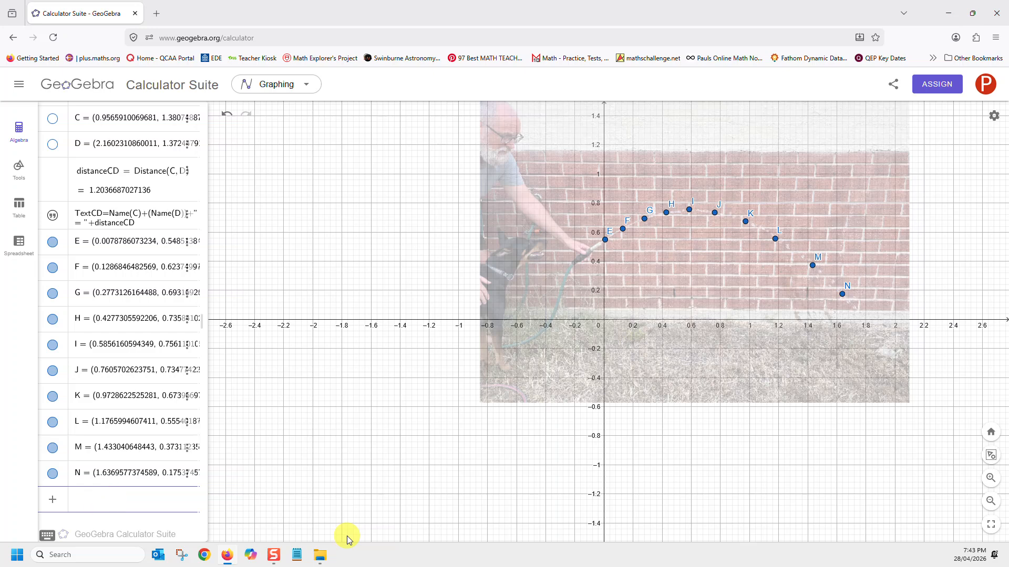
text(L)
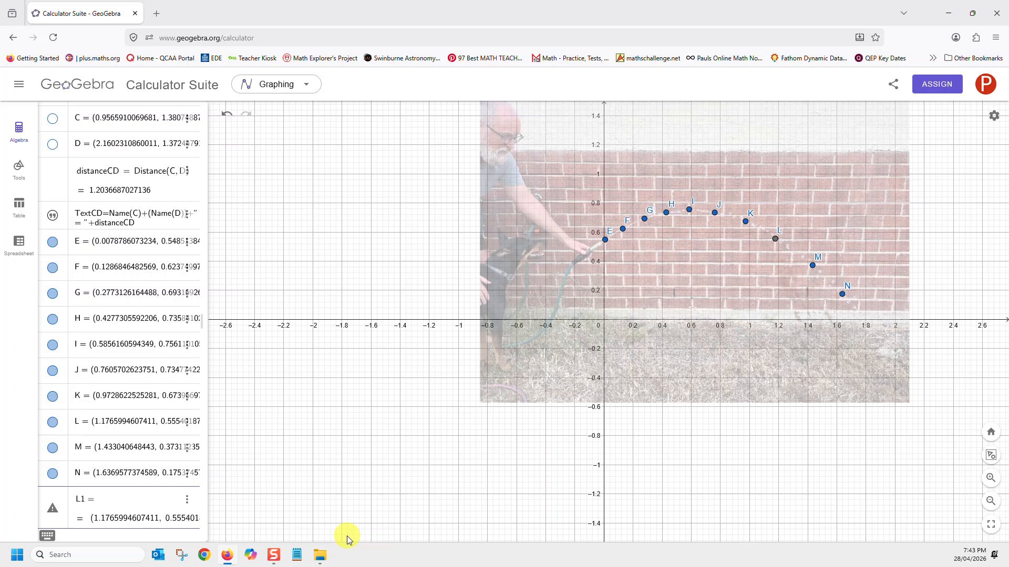
text(1 = {)
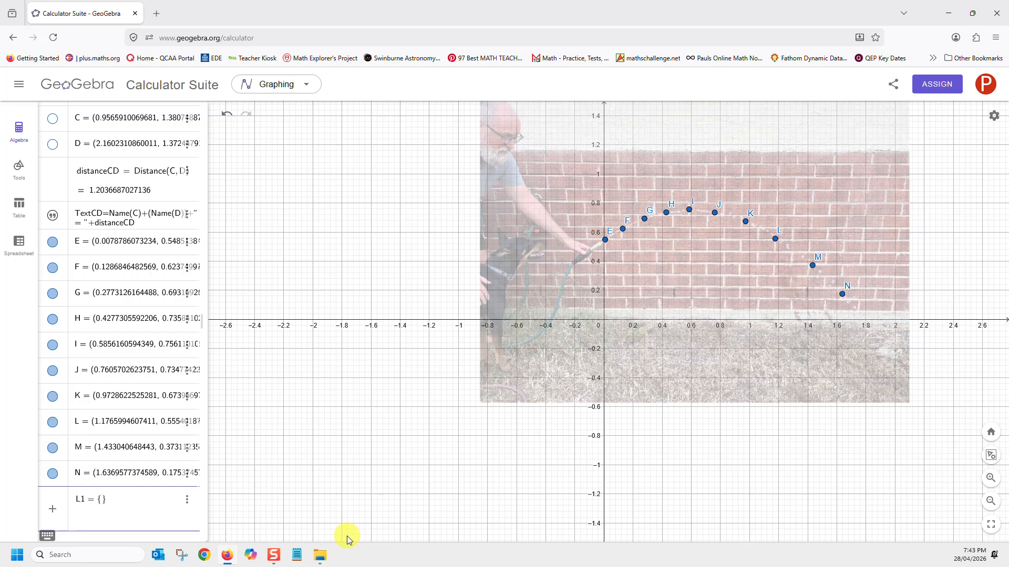
text(E)
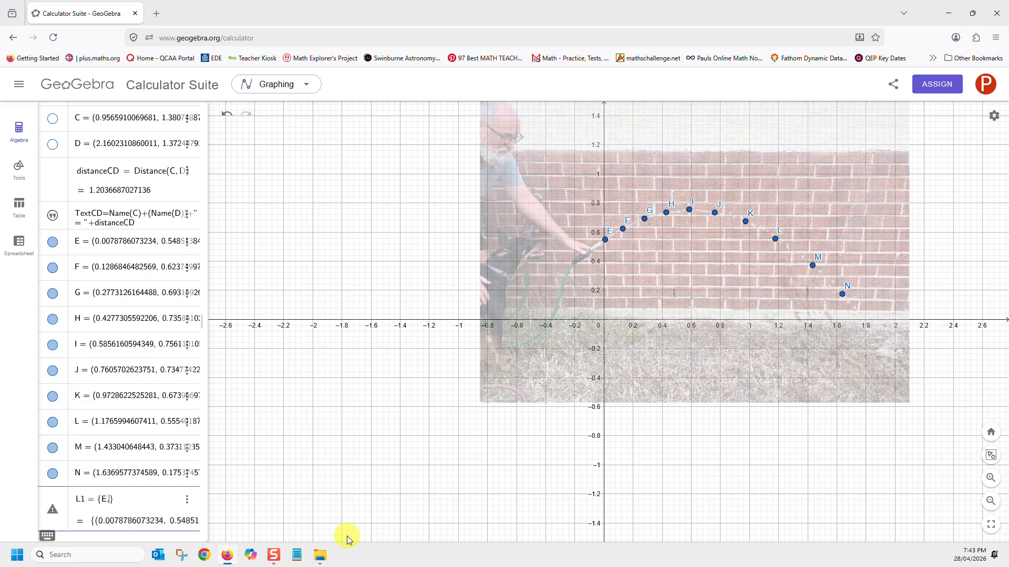
text(, F, G, H, I, J,)
text(K, L, M, N)
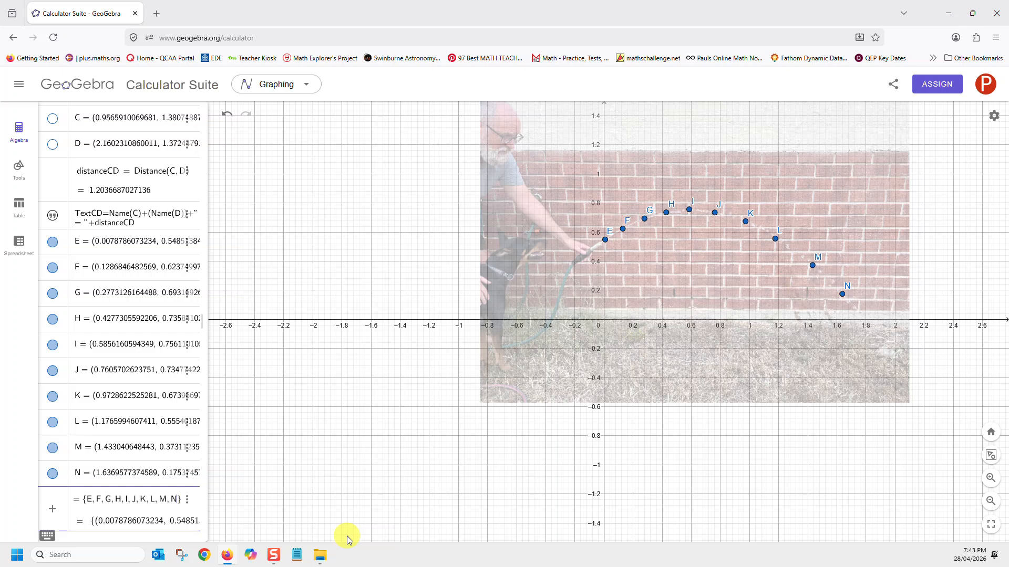
key(Return)
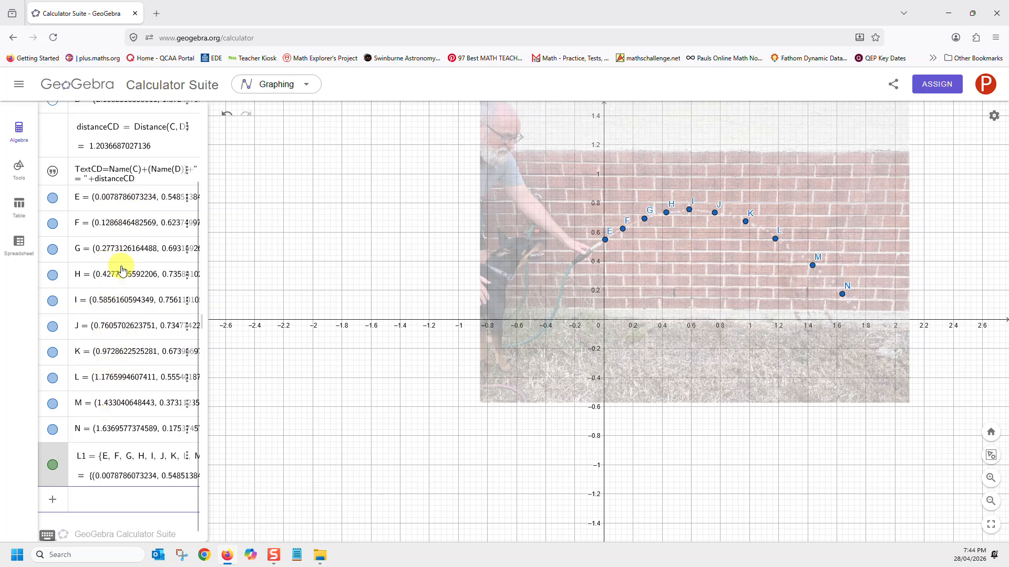
Step: Set the global rounding to 3 decimal places and close the settings
click(994, 120)
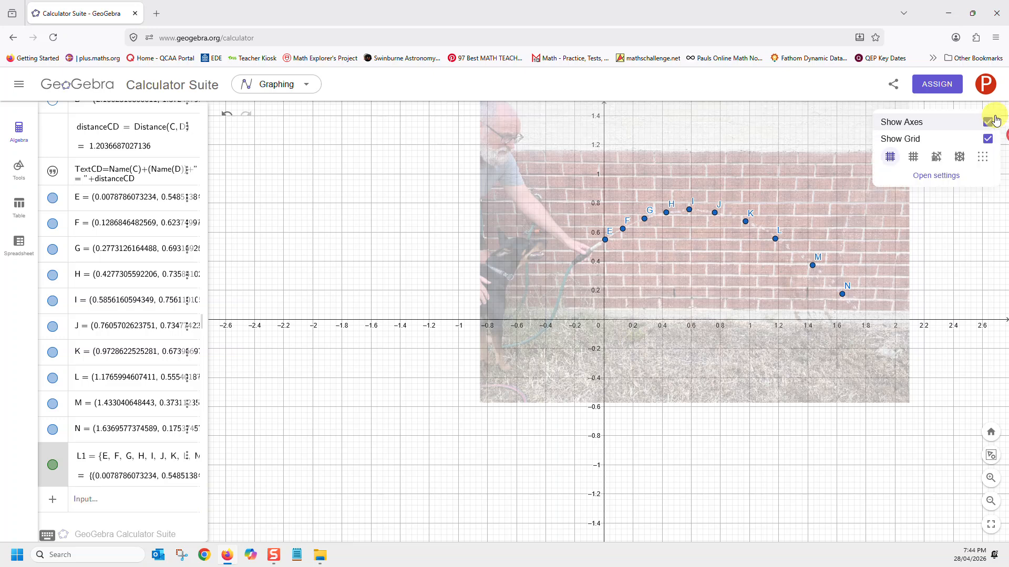
click(938, 176)
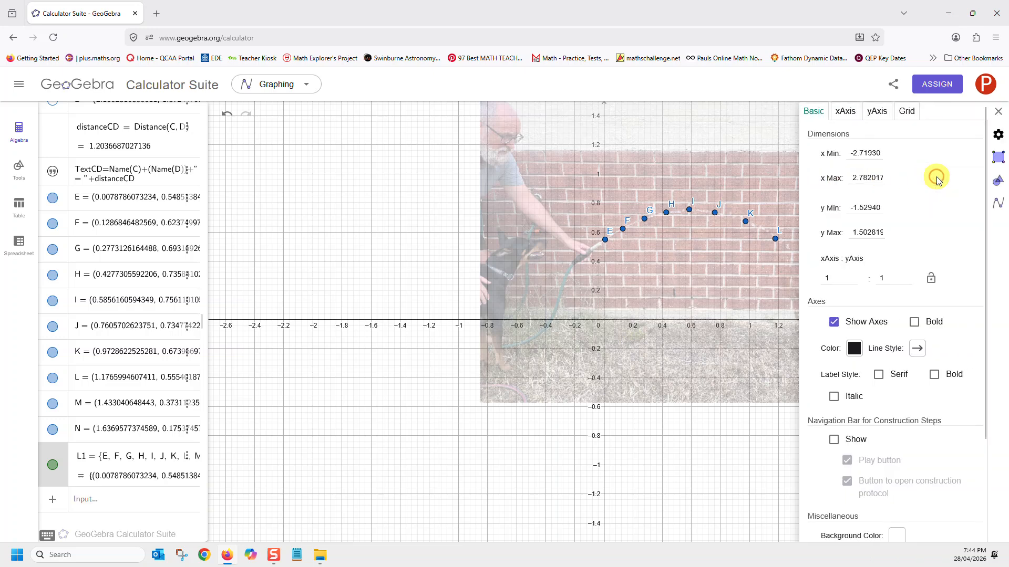
click(998, 136)
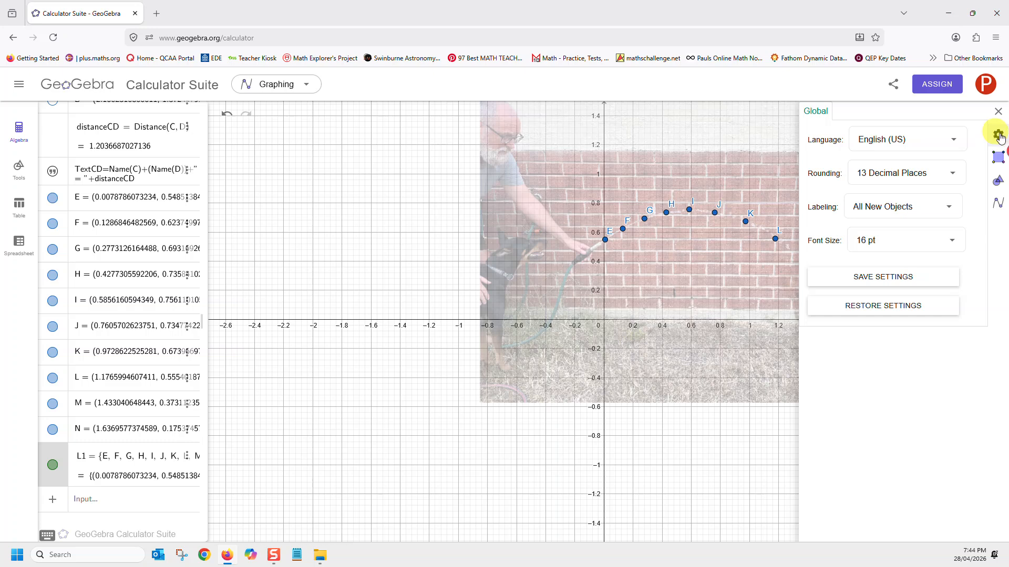
click(870, 177)
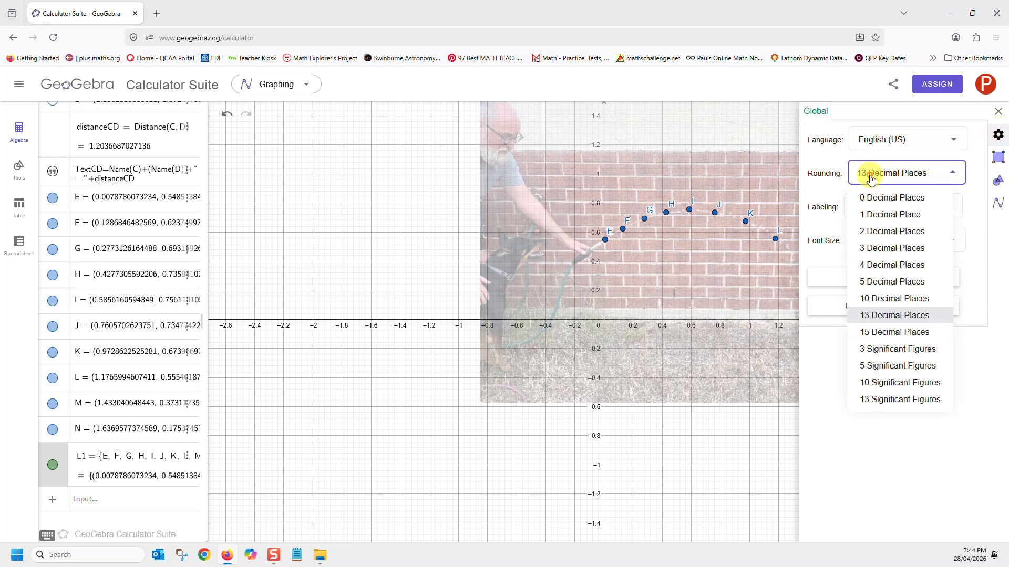
click(872, 247)
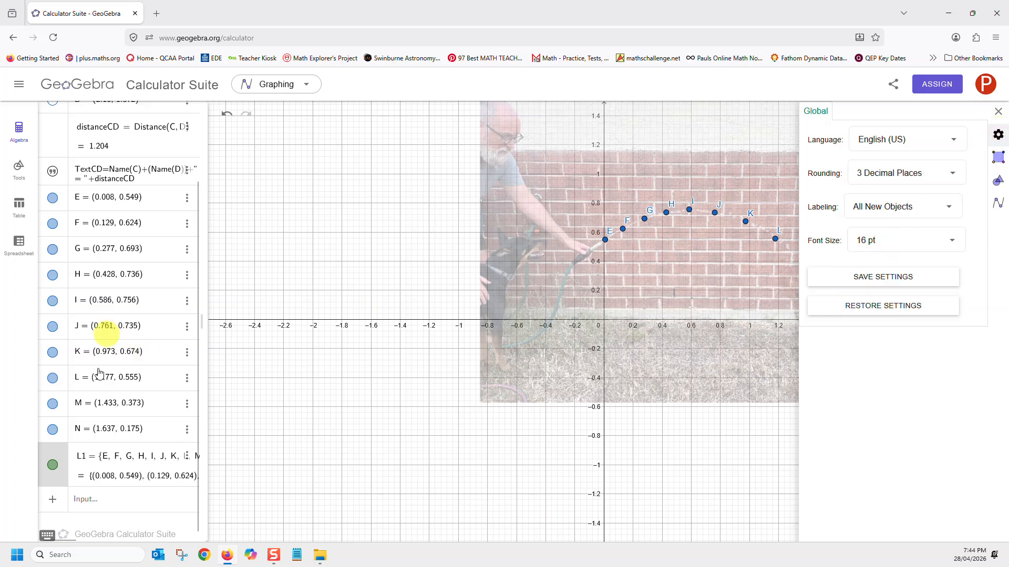
click(997, 112)
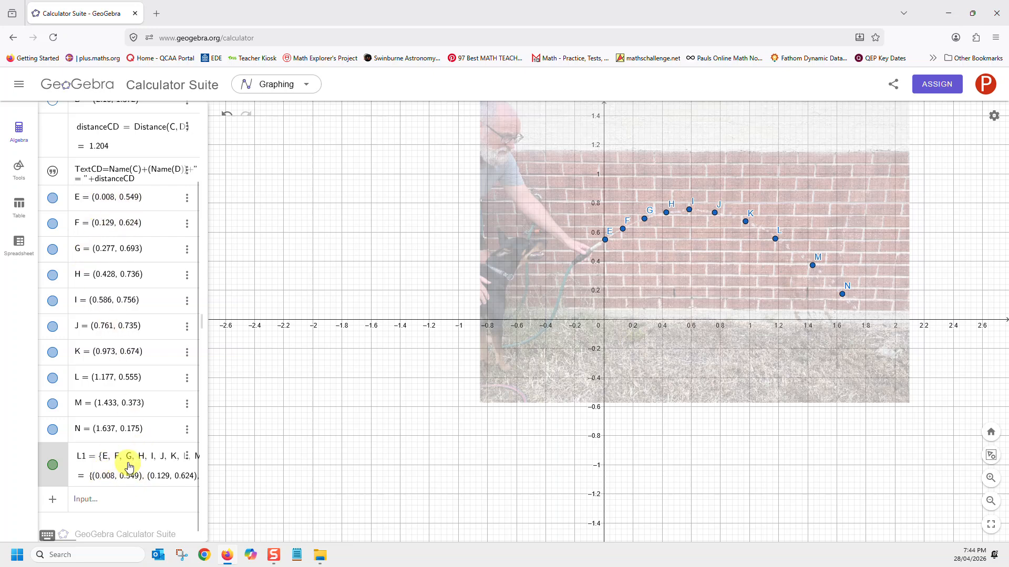
Step: Fit a quadratic to the listed points with f(x) = FitPoly(L1, 2), and widen the algebra area to show more of the definitions
click(109, 506)
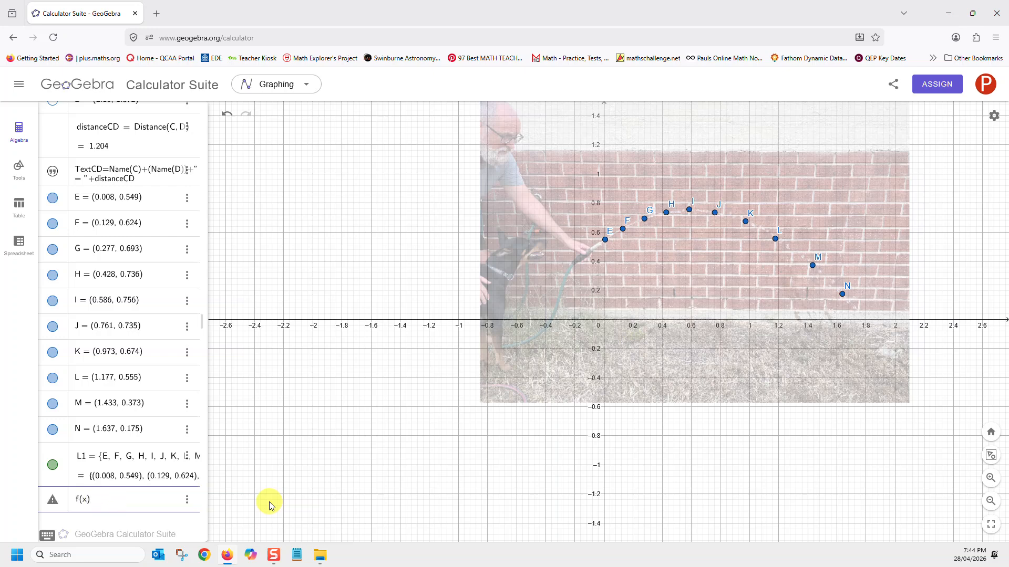
text(f(x) = fitpoly)
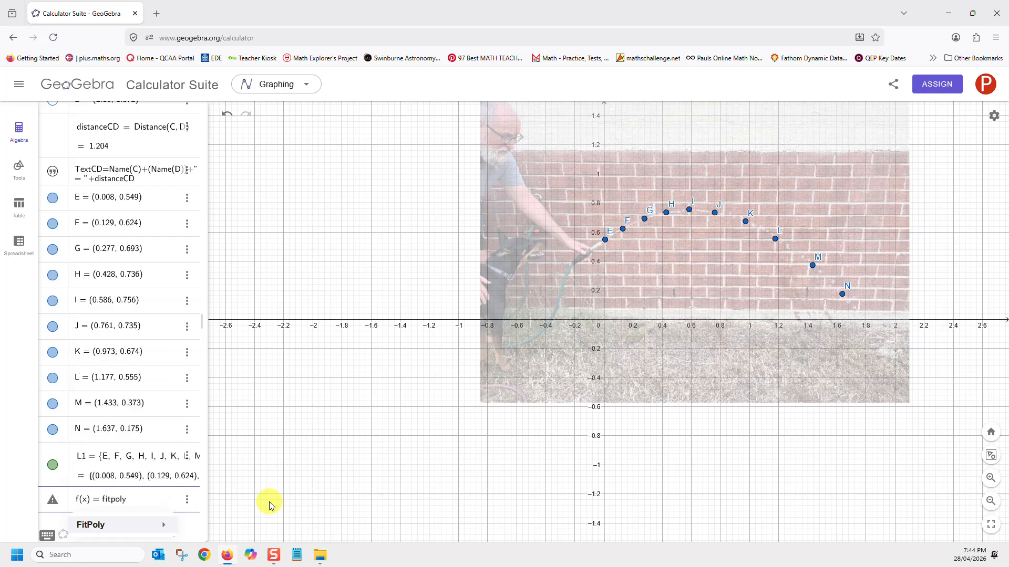
mouse_move(135, 533)
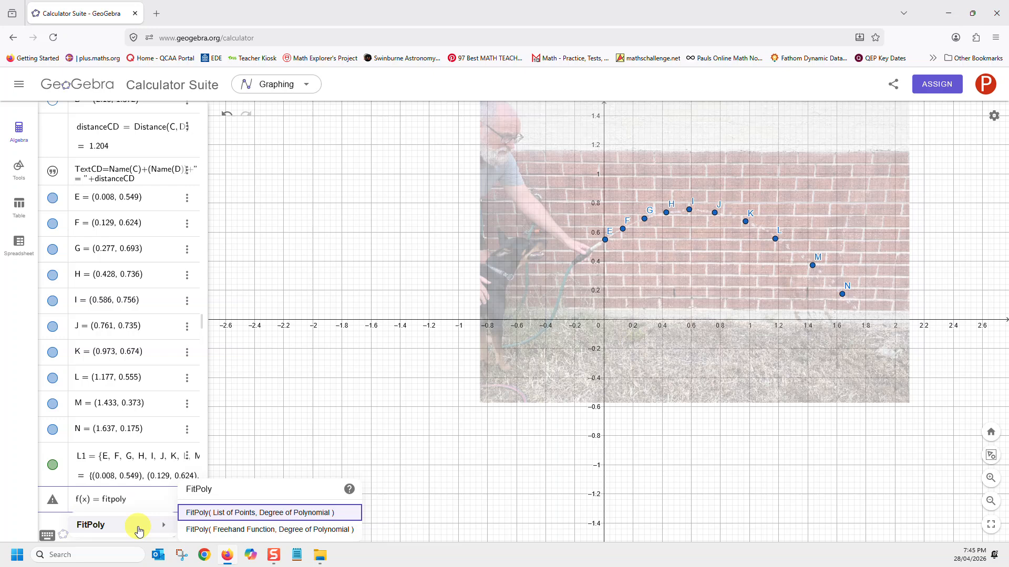
text((L1,)
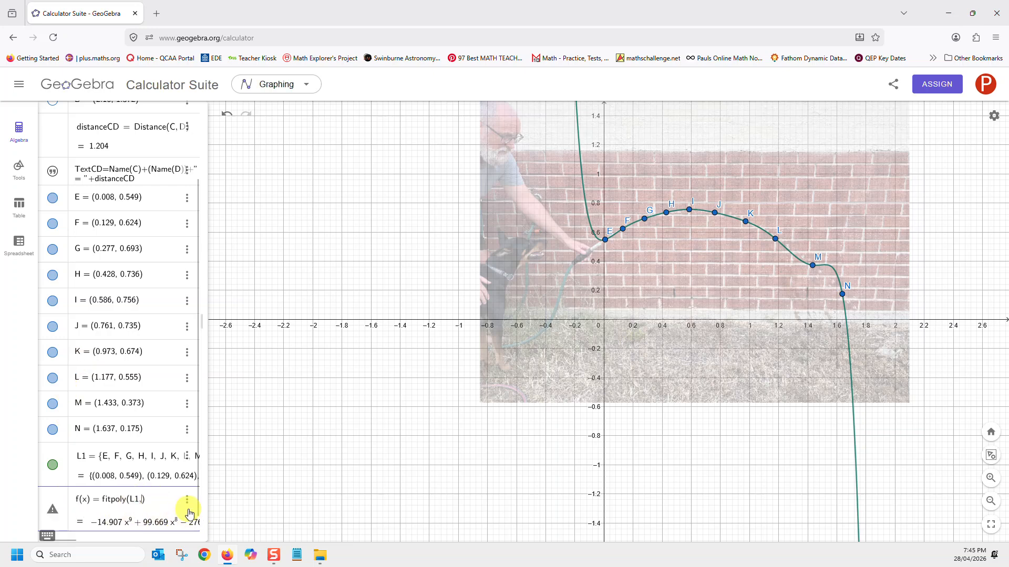
text(2)
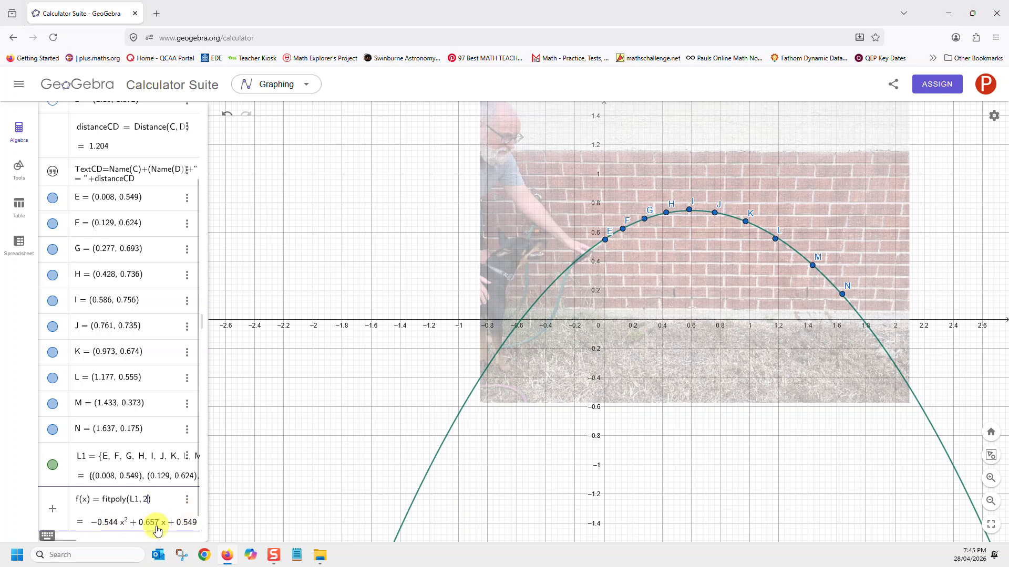
key(Return)
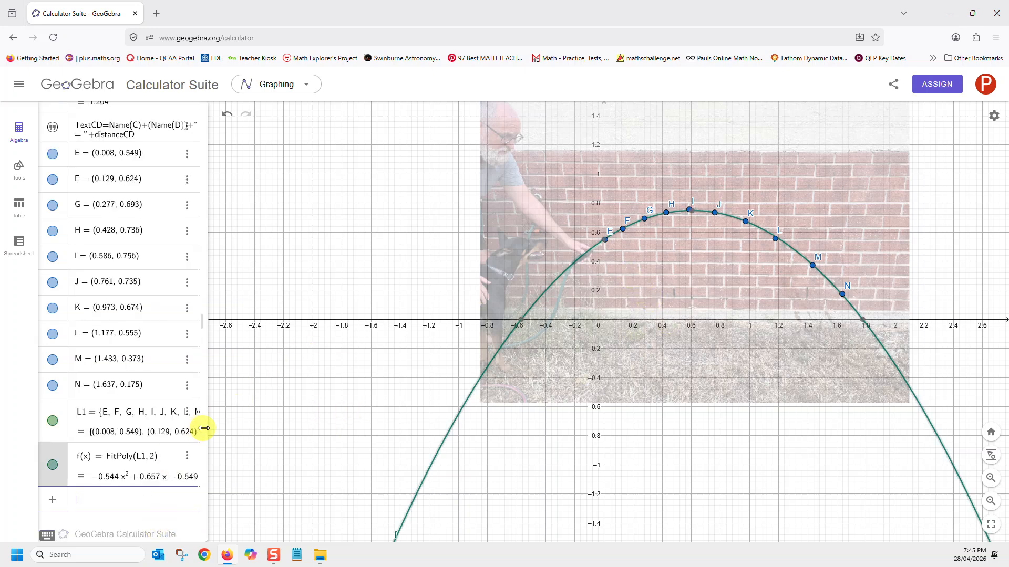
drag(207, 428, 246, 426)
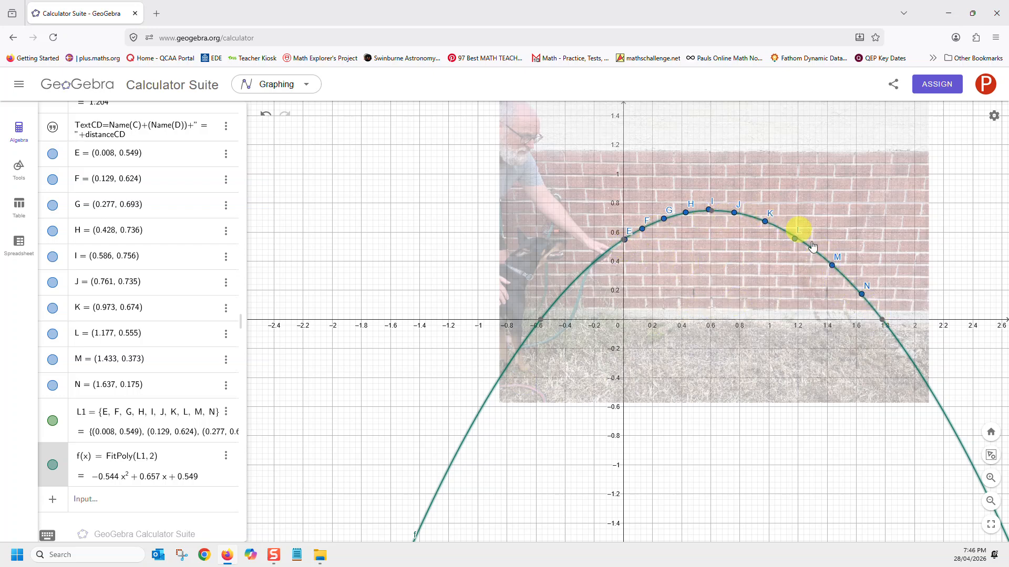
Step: Read the coordinates of the fitted curve's positive root, where the stream model meets the x-axis
scroll(900, 328, up, 5)
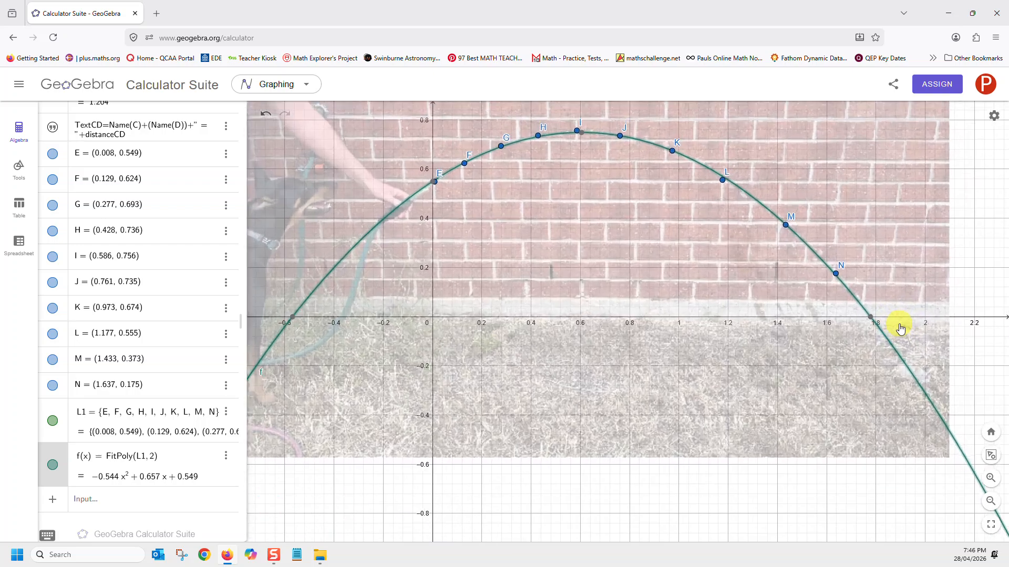
scroll(900, 328, up, 10)
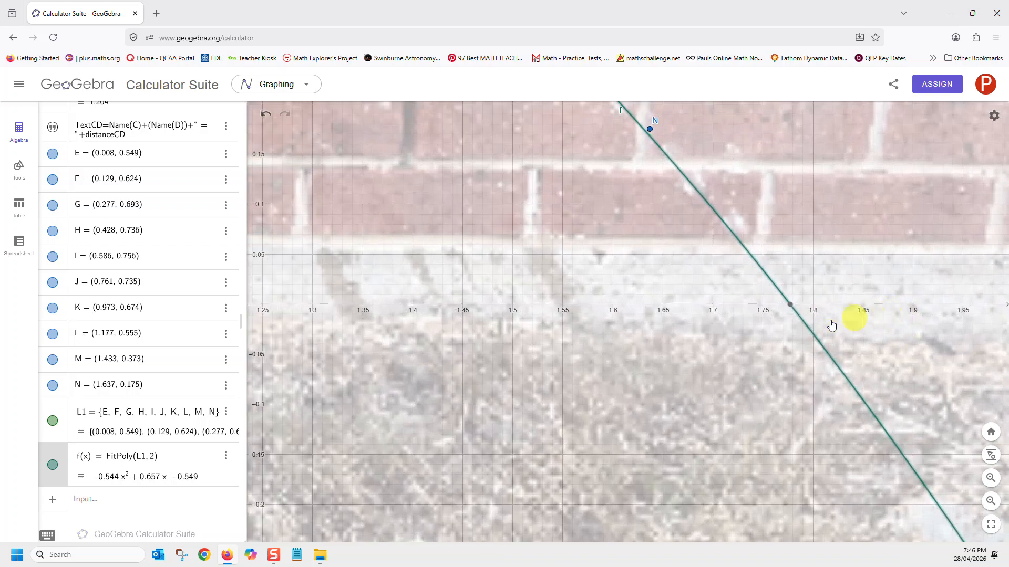
click(792, 308)
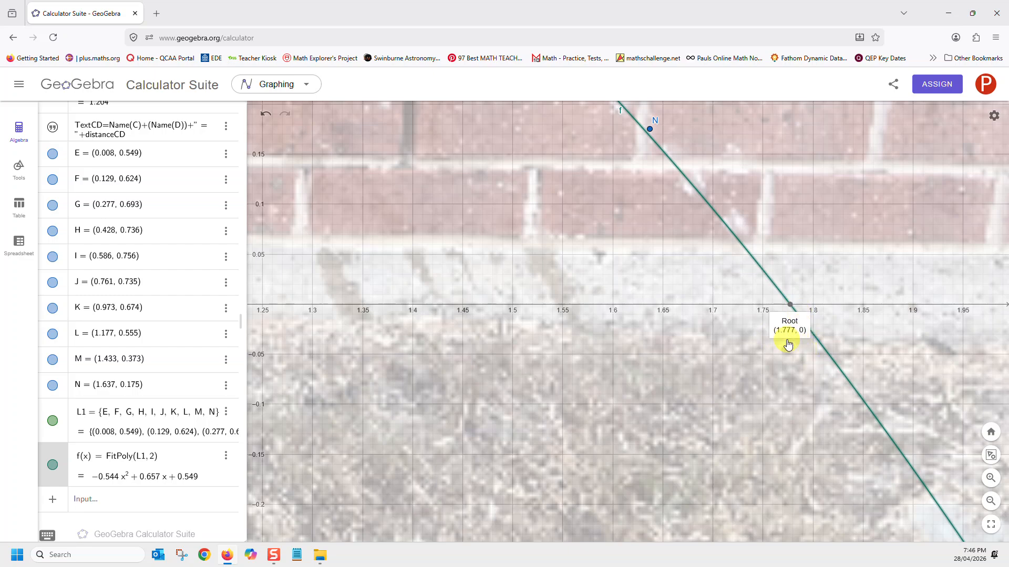
scroll(788, 341, down, 6)
scroll(655, 271, down, 4)
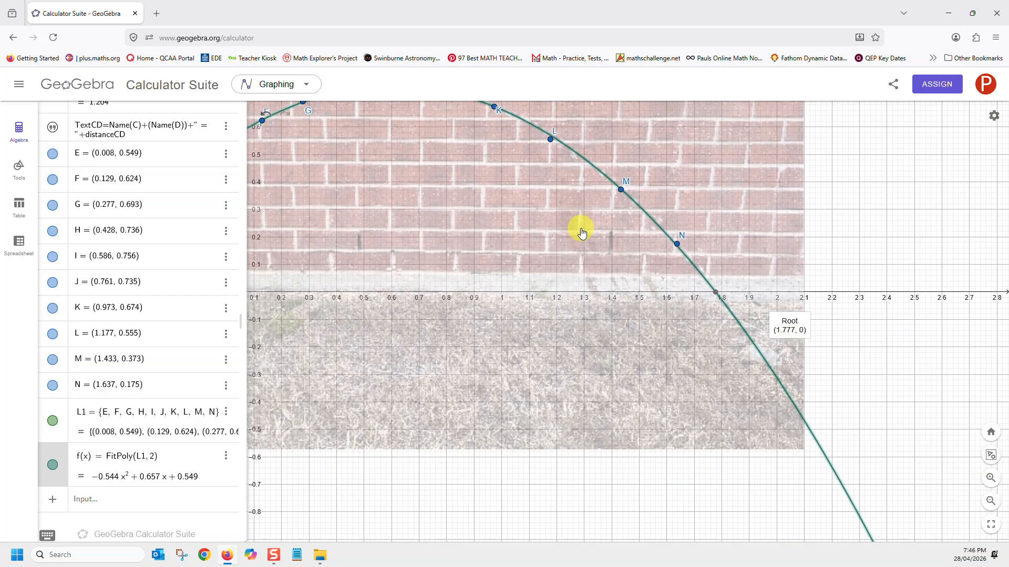
drag(813, 222, 943, 286)
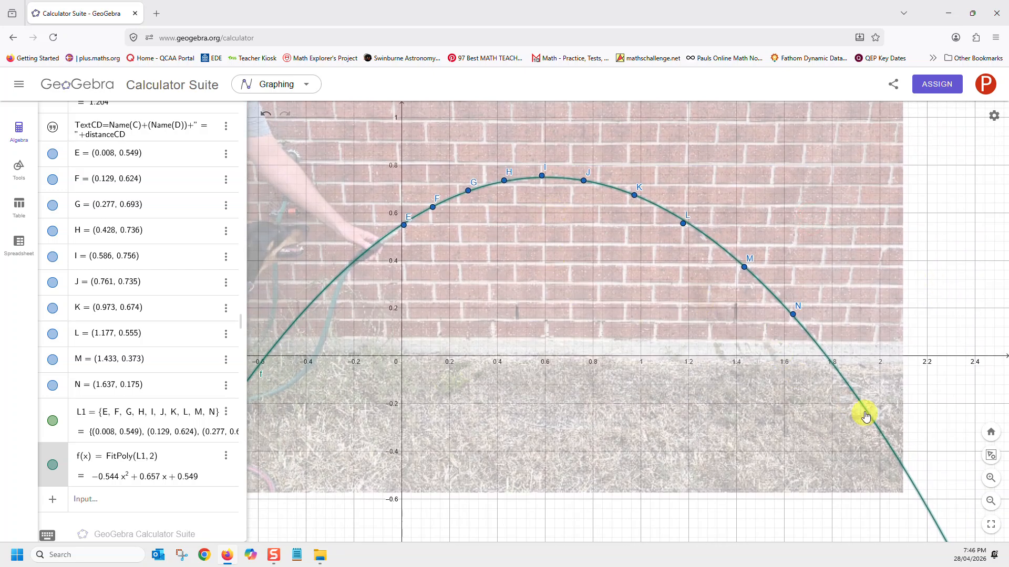
Step: Select the fitted curve f and read the coordinates of its highest point
click(923, 504)
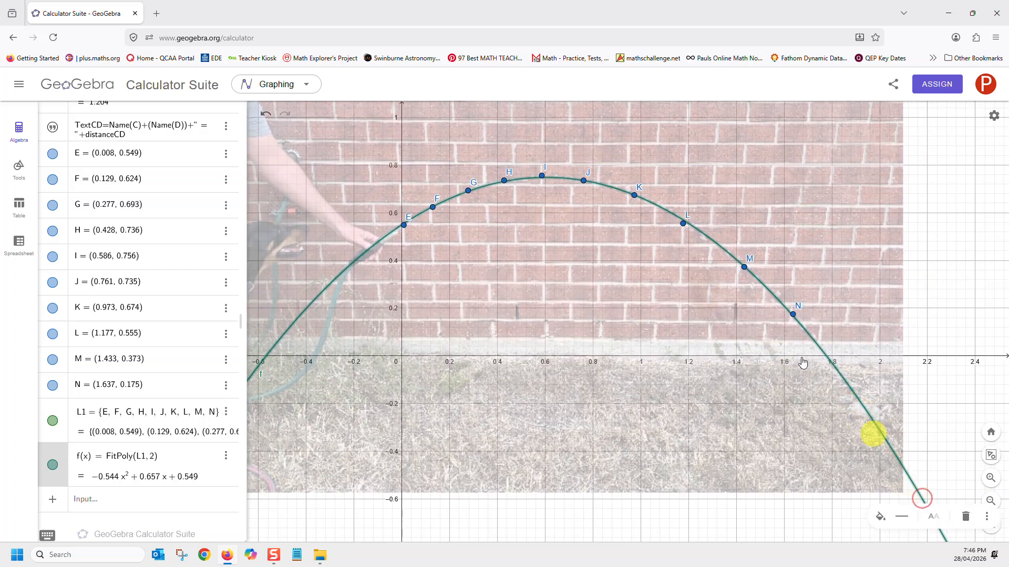
click(113, 455)
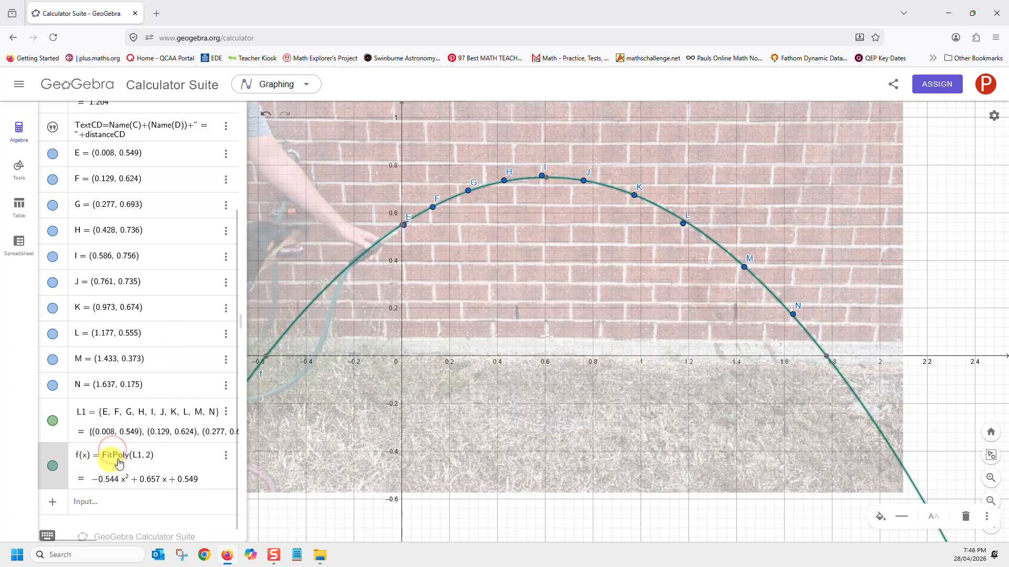
click(57, 464)
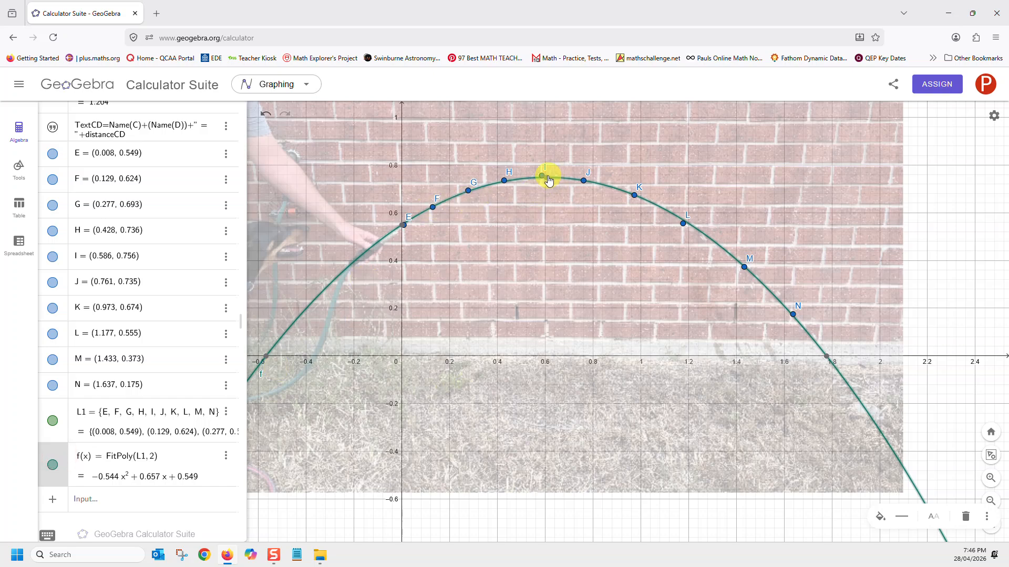
scroll(551, 182, up, 8)
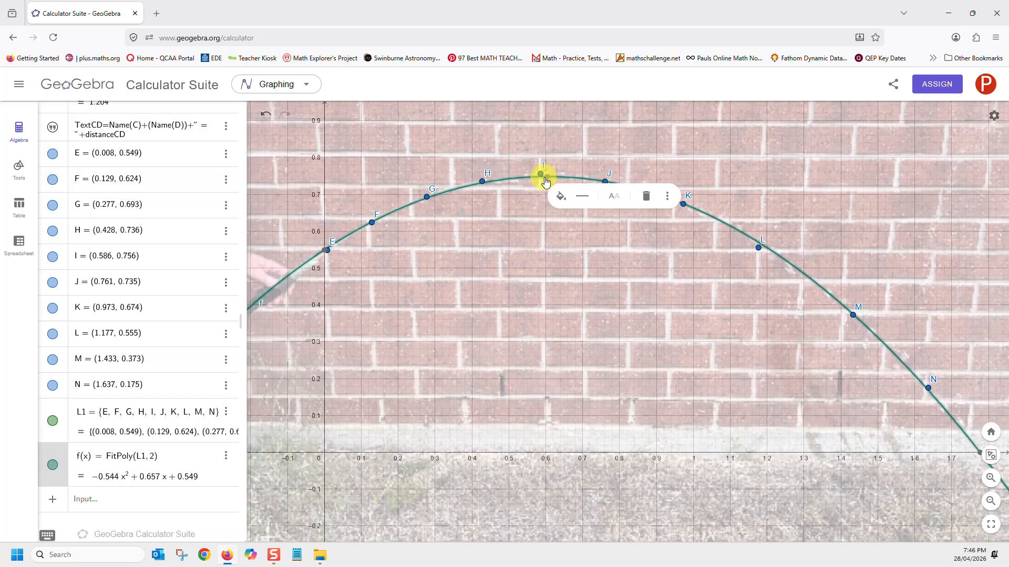
scroll(547, 181, up, 5)
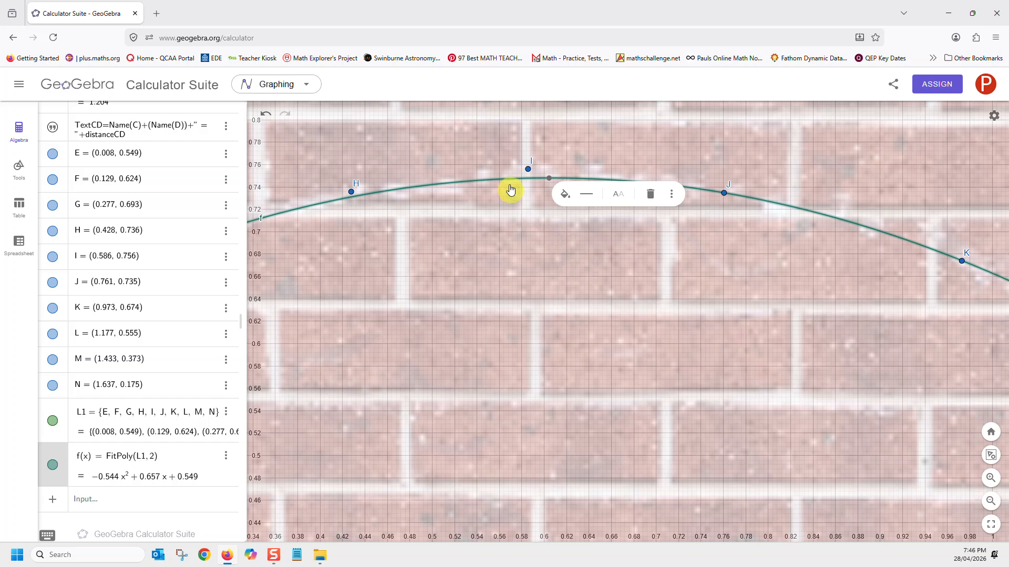
click(550, 180)
click(550, 179)
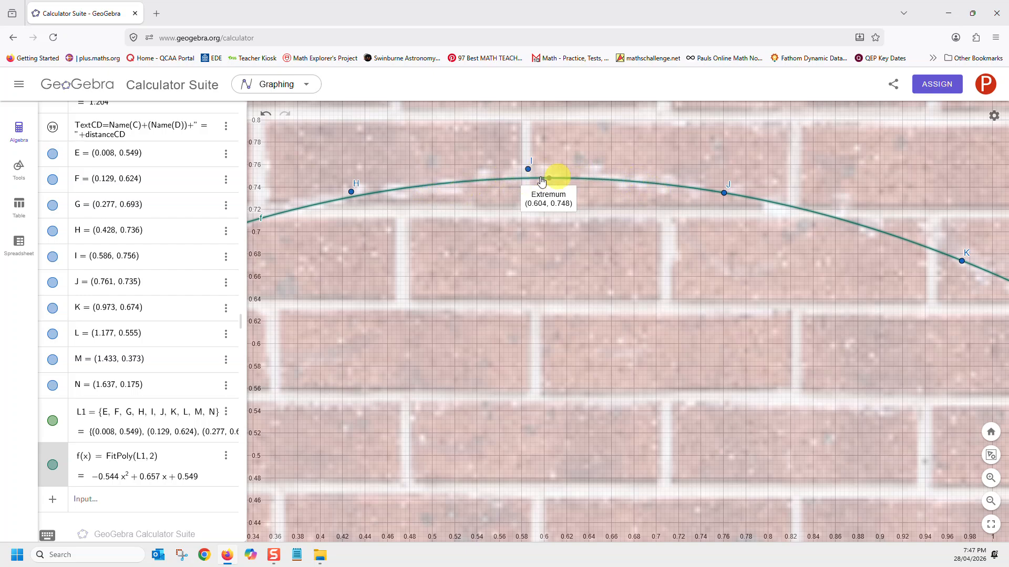
Step: Compare point H with the fitted curve up close, and check the fit along the whole stream
scroll(599, 210, down, 5)
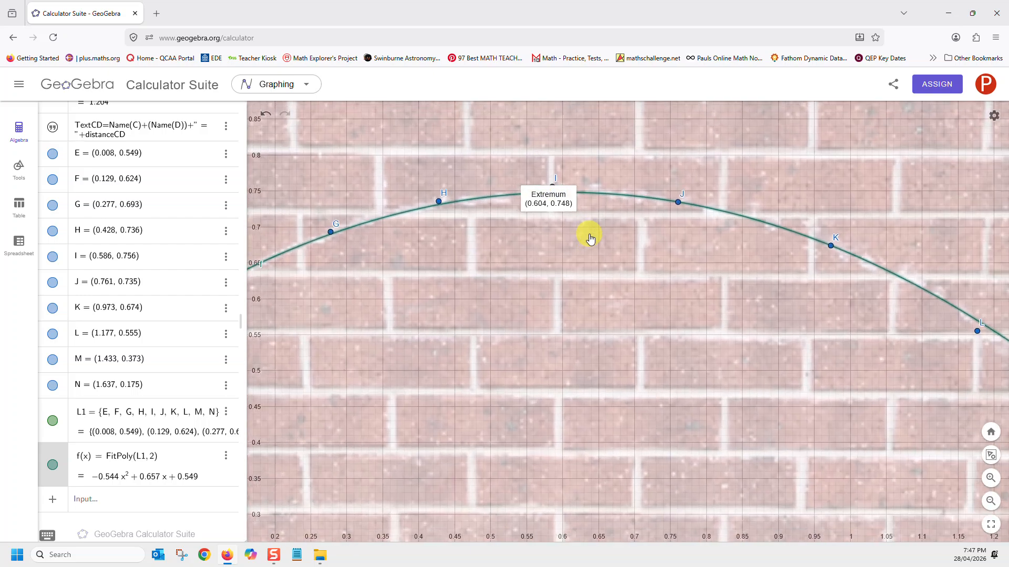
scroll(472, 202, up, 5)
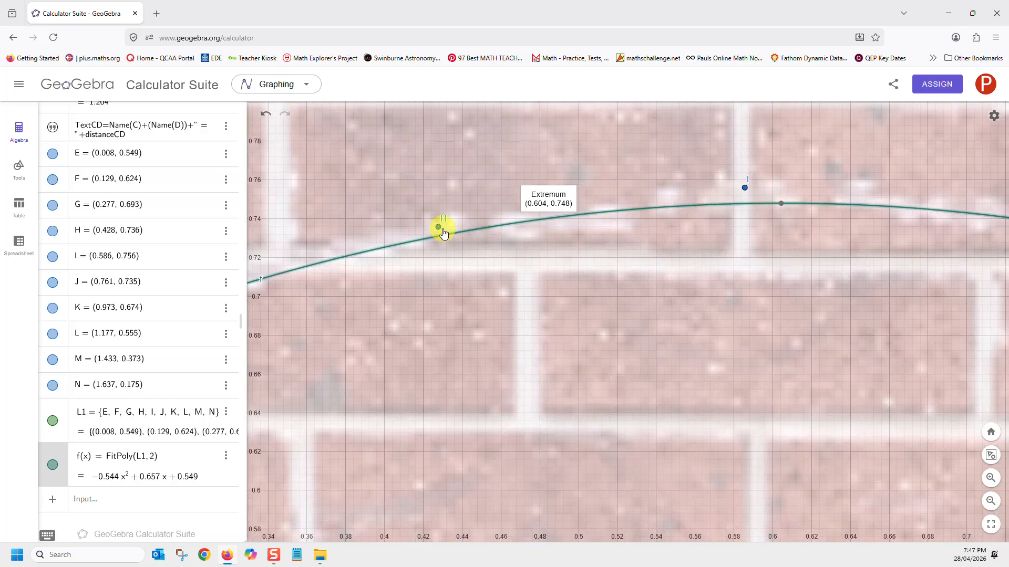
scroll(714, 231, down, 3)
scroll(448, 330, down, 5)
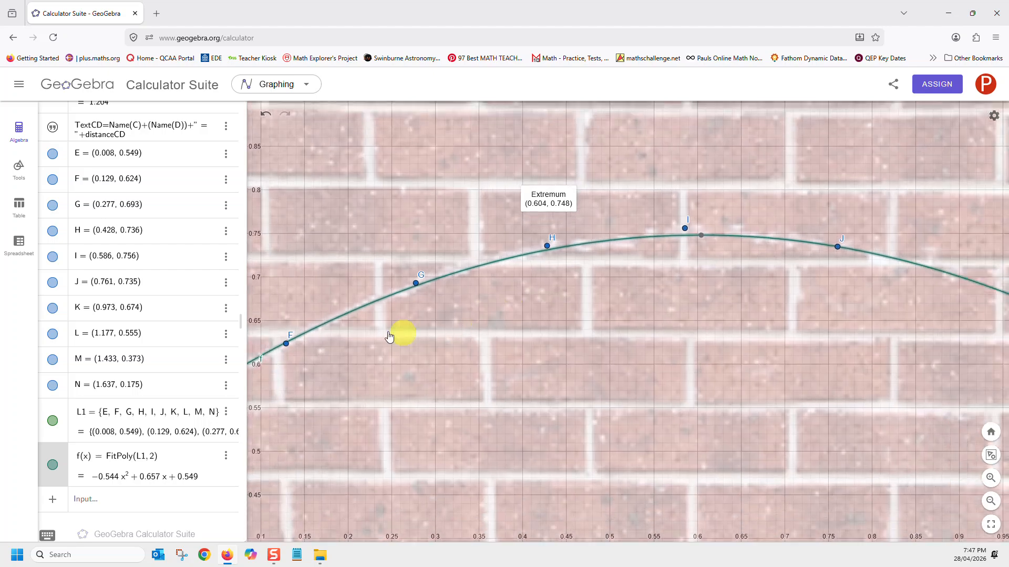
scroll(607, 347, down, 5)
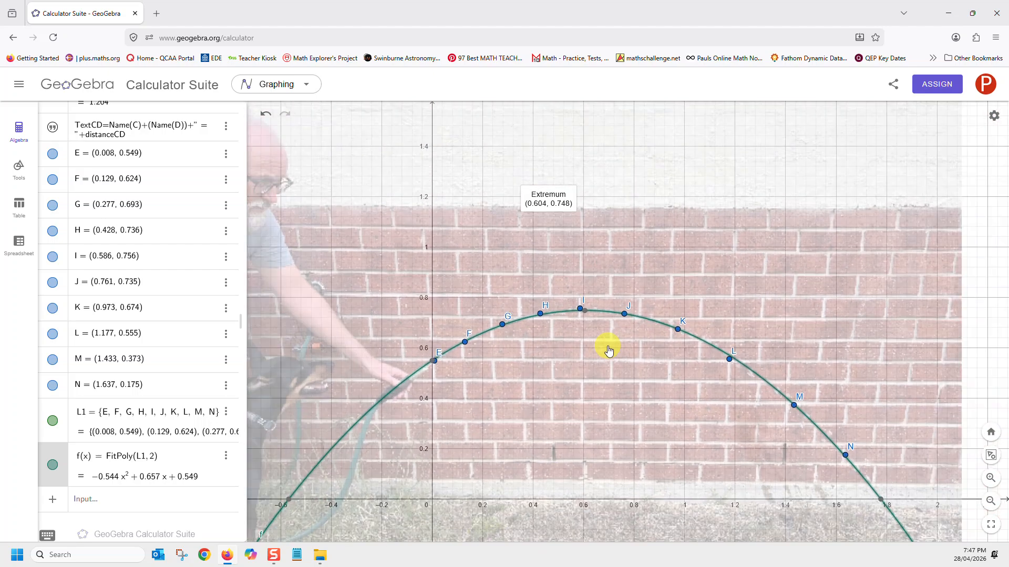
drag(857, 363, 912, 279)
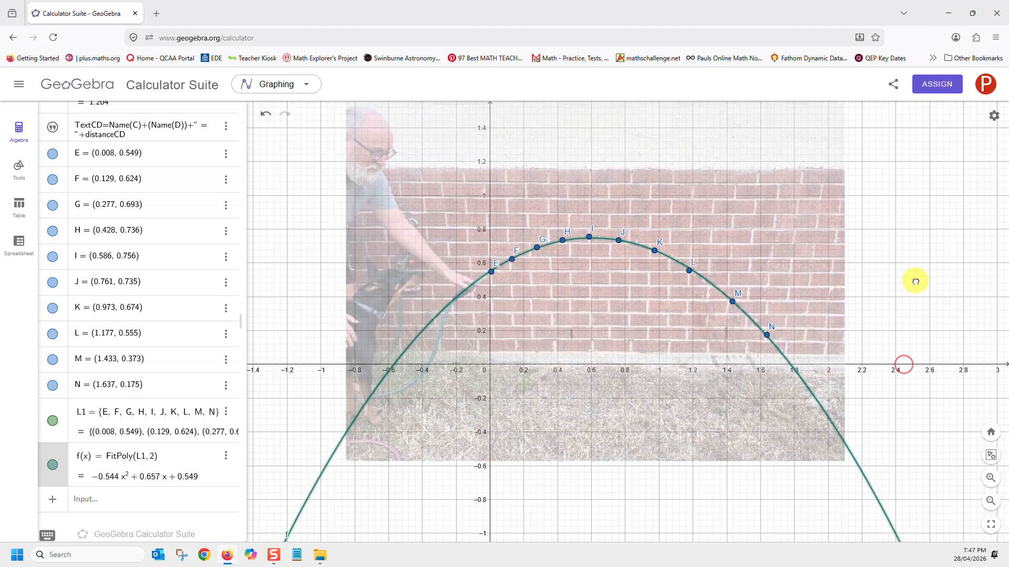
Step: Calculate the coefficient of determination of the quadratic fit with RSquare(L1, f)
click(140, 503)
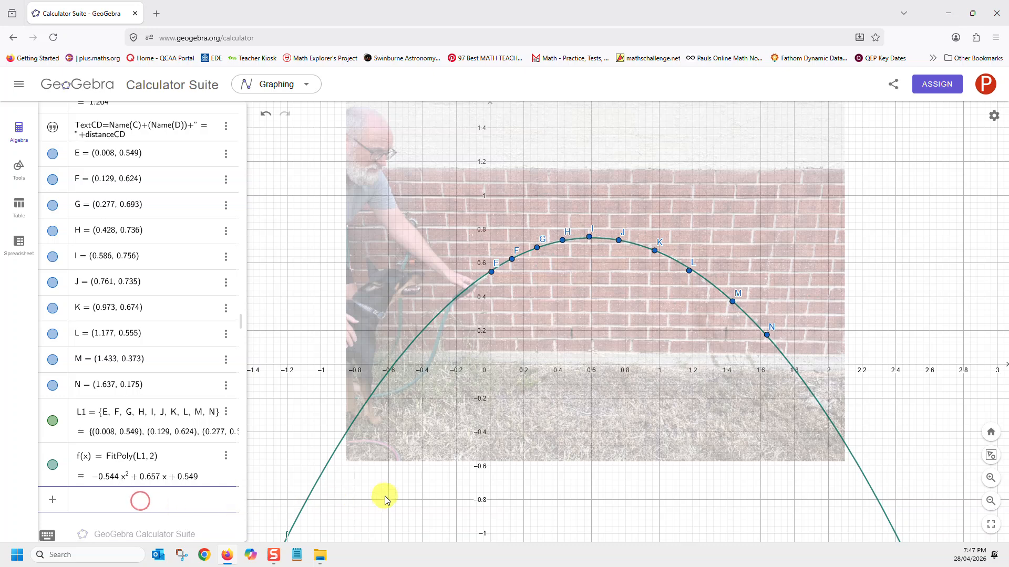
text(rsquare()
text(f)
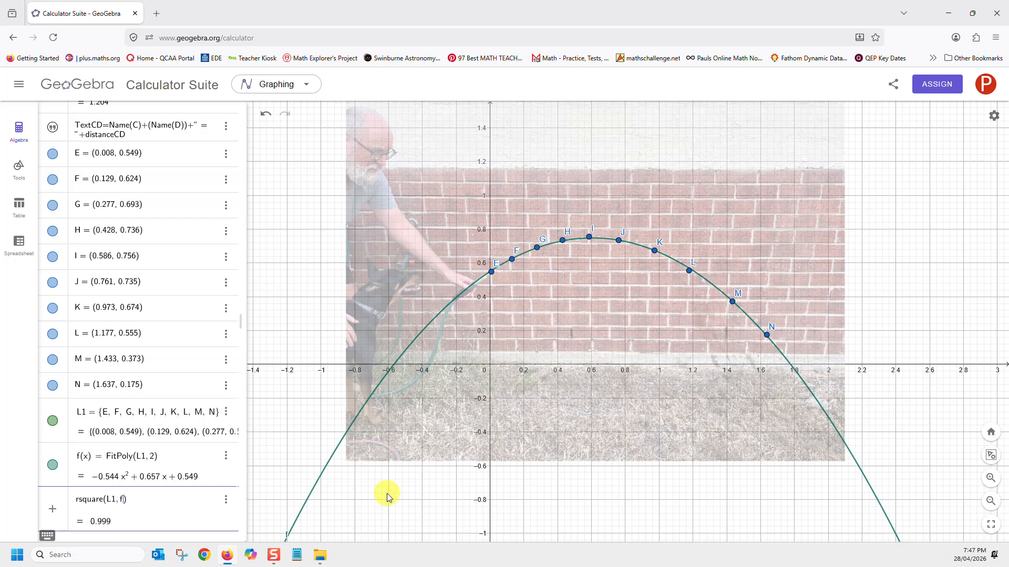
key(Return)
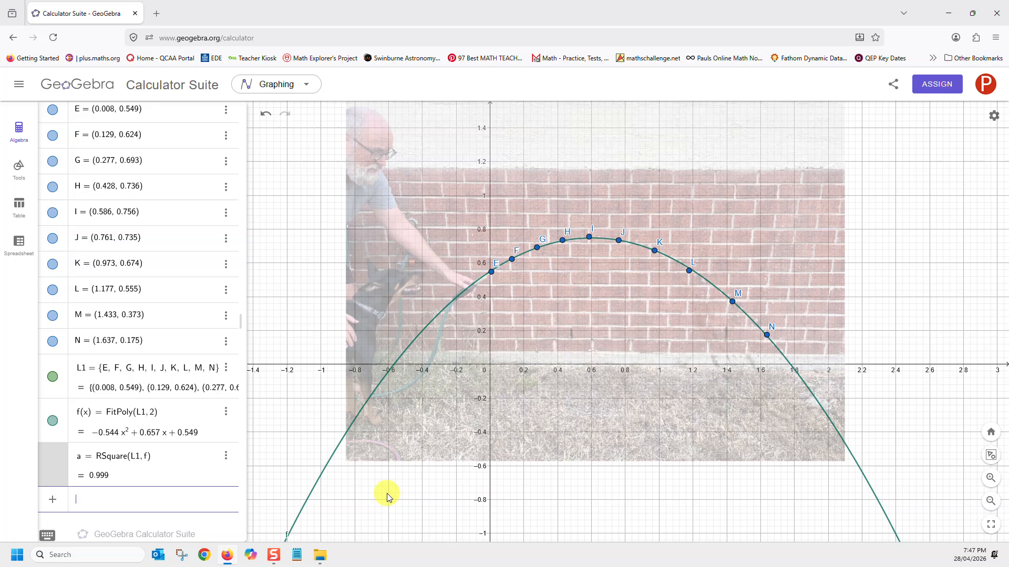
Step: Create a residual plot of the quadratic fit with ResidualPlot(L1, f)
text(res)
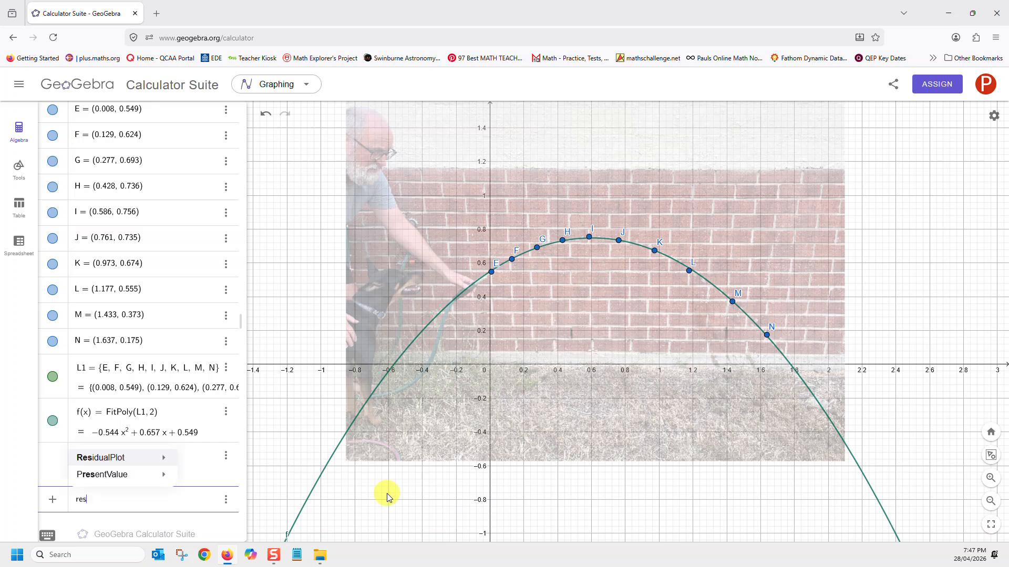
mouse_move(158, 461)
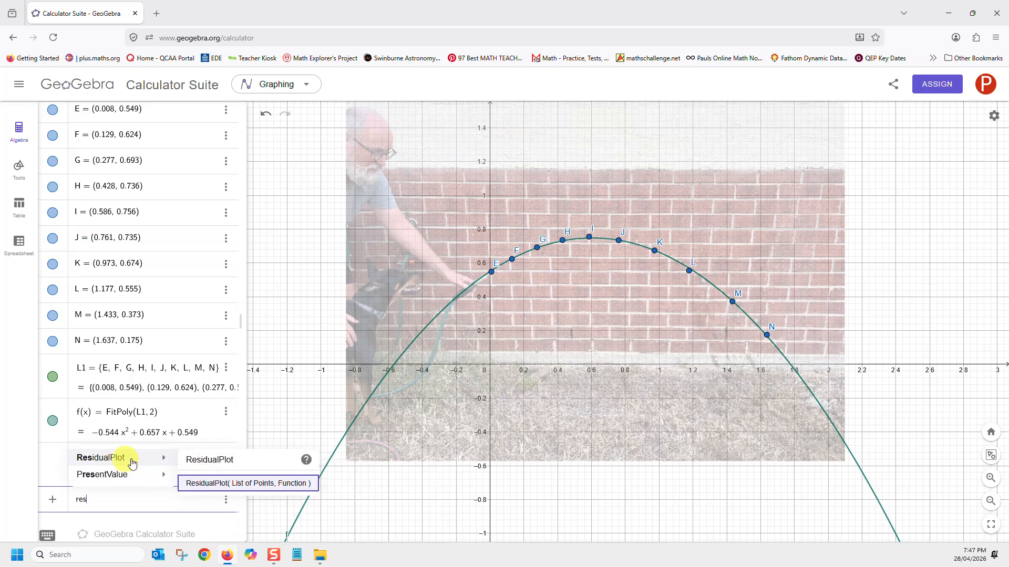
click(206, 482)
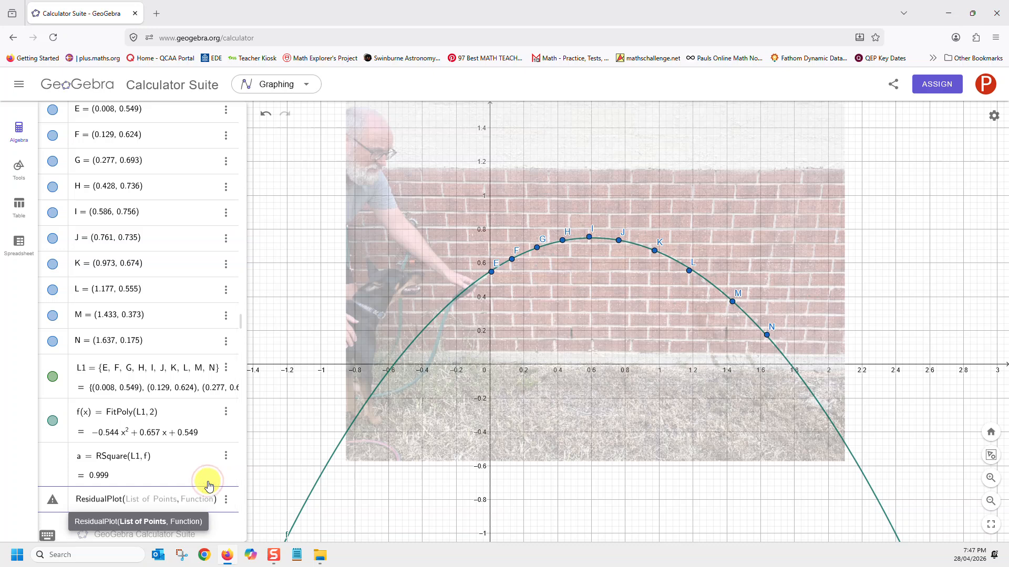
text(L1, )
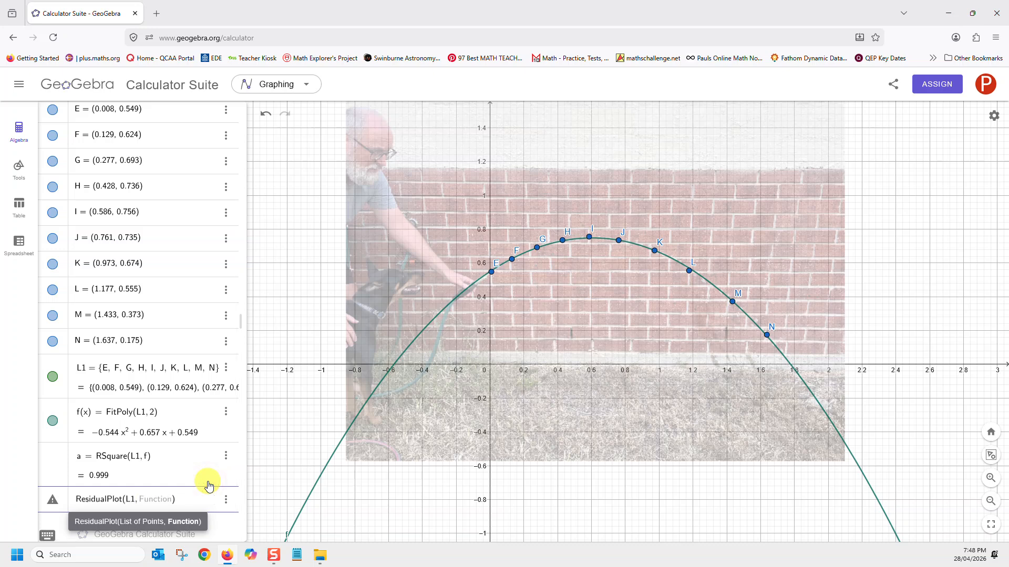
text(f)
key(Return)
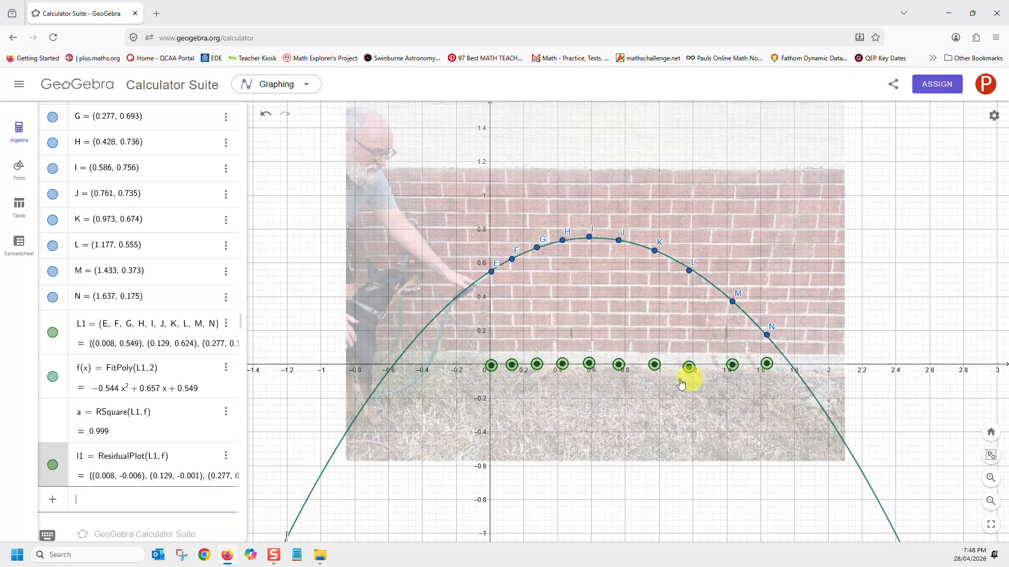
Step: Examine how the residual points scatter around the x-axis up close, and clear the residual plot's selection
scroll(668, 377, up, 5)
scroll(597, 381, up, 5)
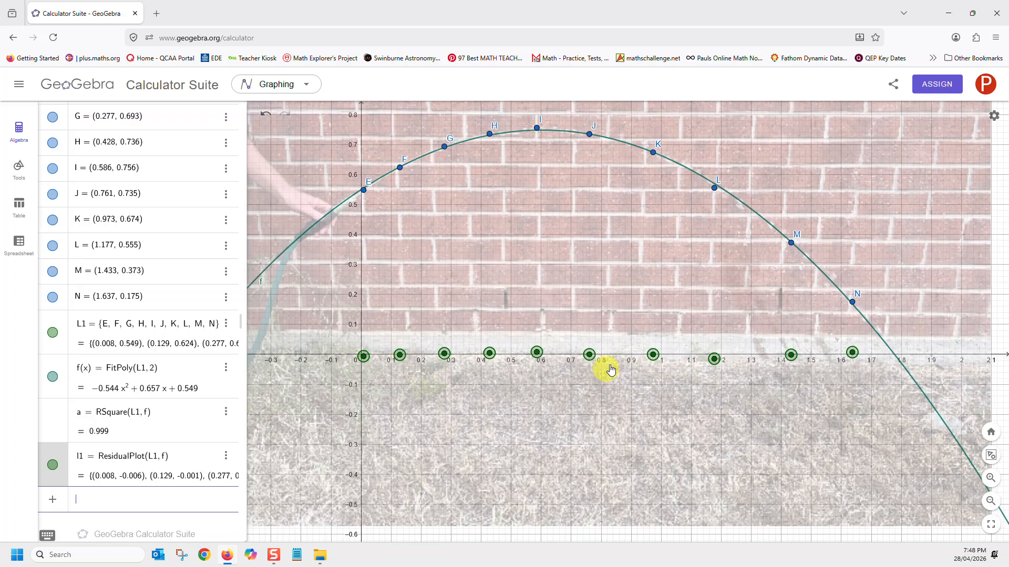
scroll(608, 364, down, 3)
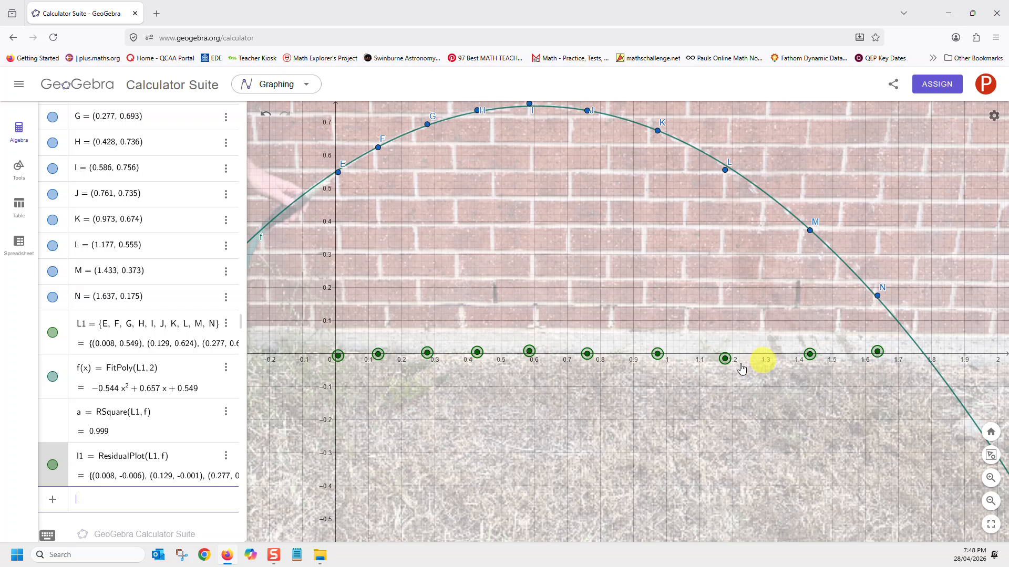
scroll(639, 394, down, 5)
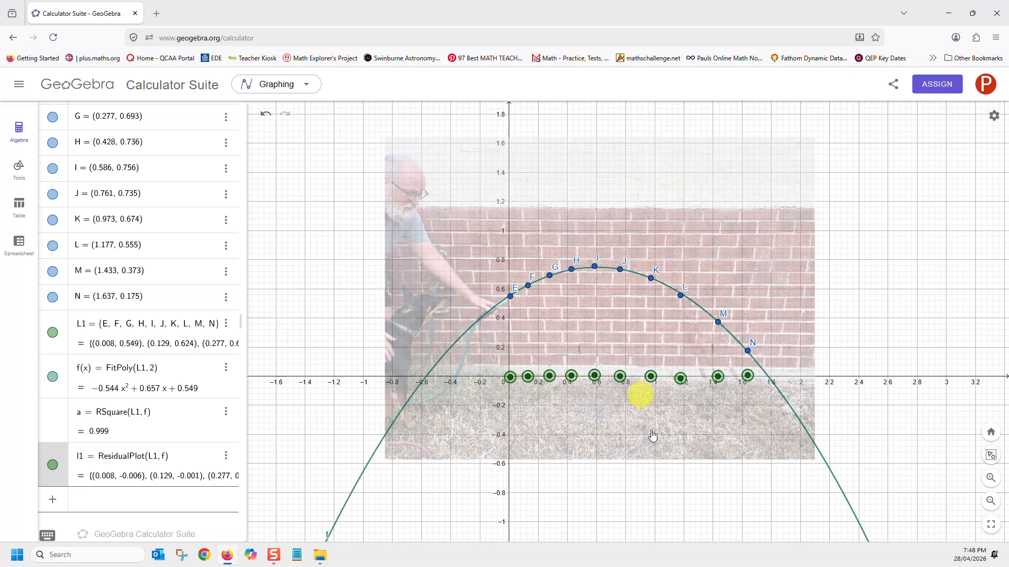
click(671, 502)
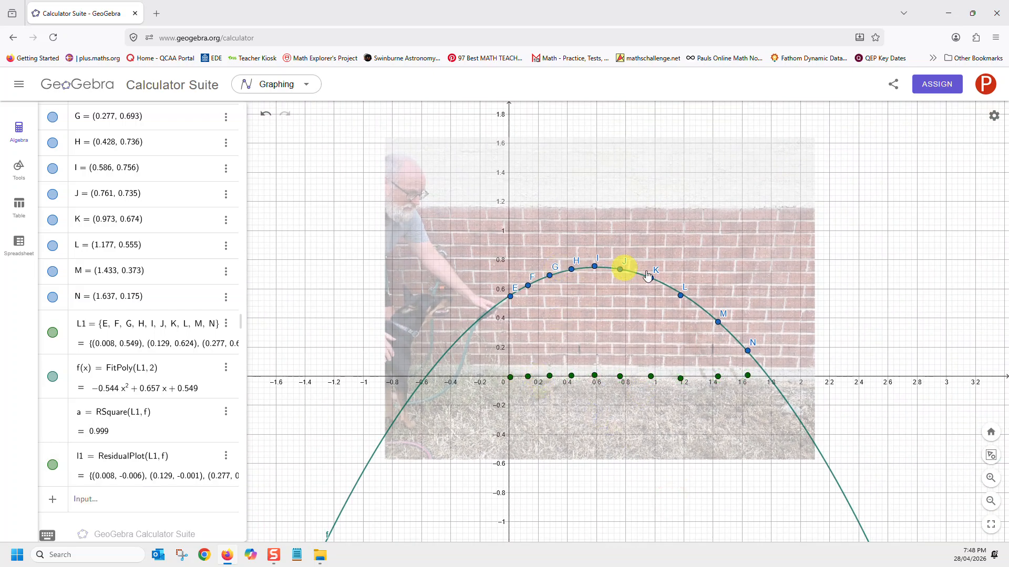